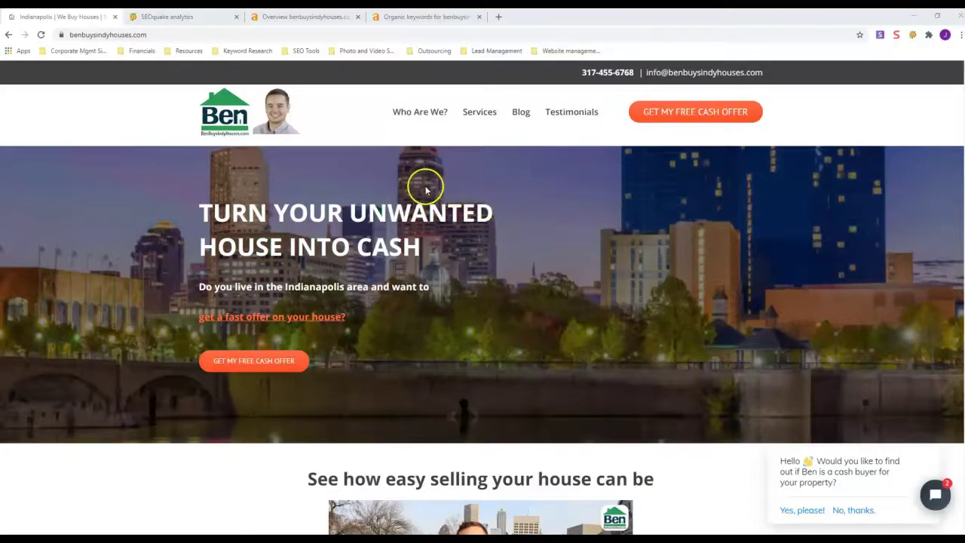
# Step: Review the home page's content from the hero banner through the intro video, guarantee and service sections to the Google reviews
pyautogui.scroll(-1, 426, 190)
pyautogui.scroll(1, 426, 190)
pyautogui.scroll(-3, 483, 348)
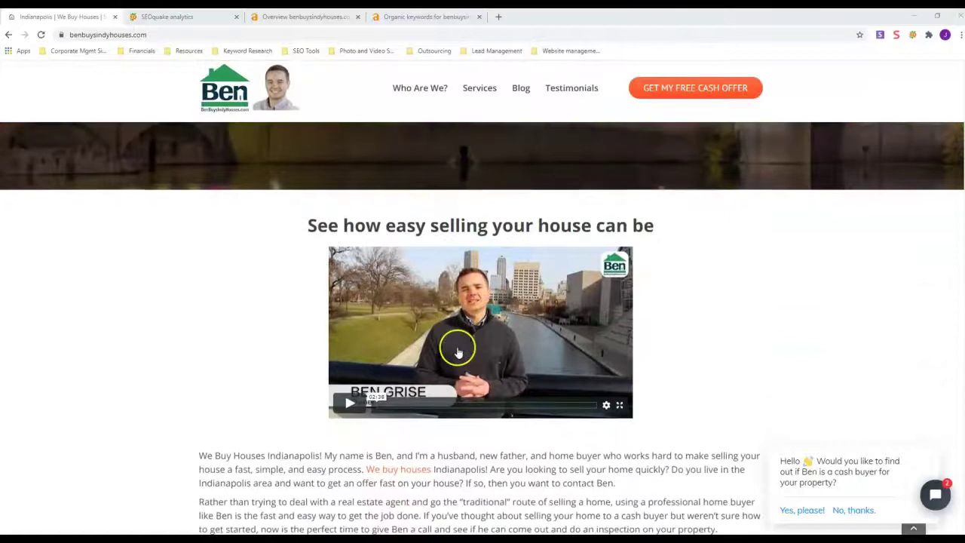
pyautogui.scroll(-4, 437, 317)
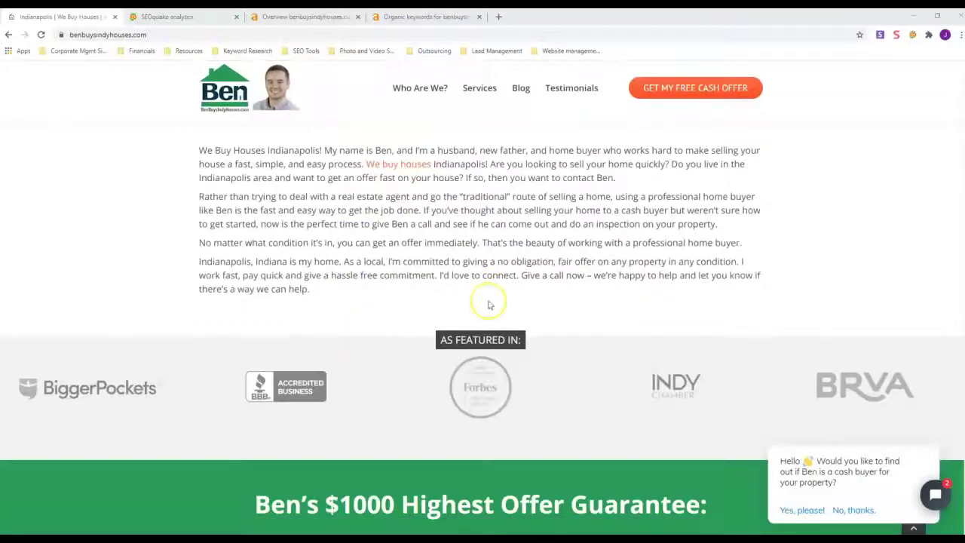
pyautogui.scroll(-3, 452, 297)
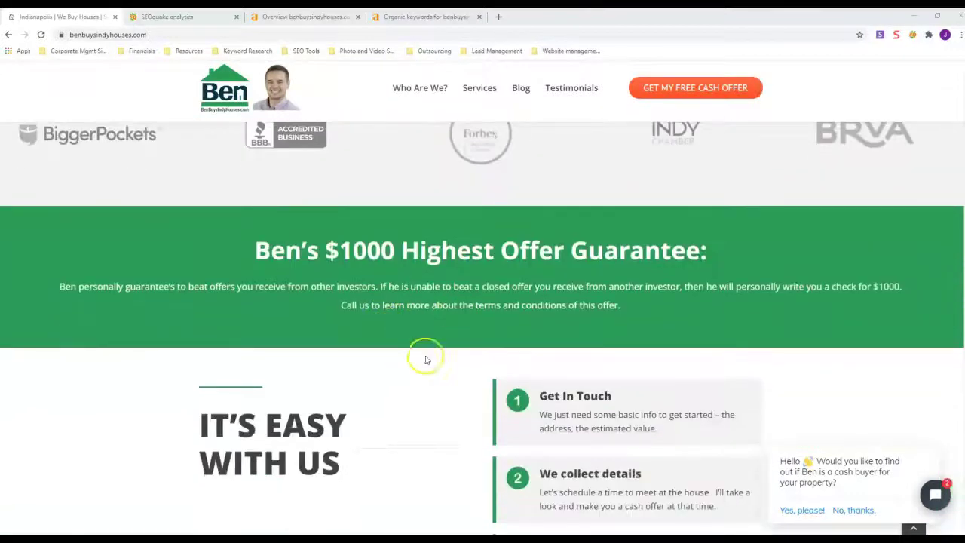
pyautogui.scroll(-2, 411, 357)
pyautogui.scroll(-2, 400, 351)
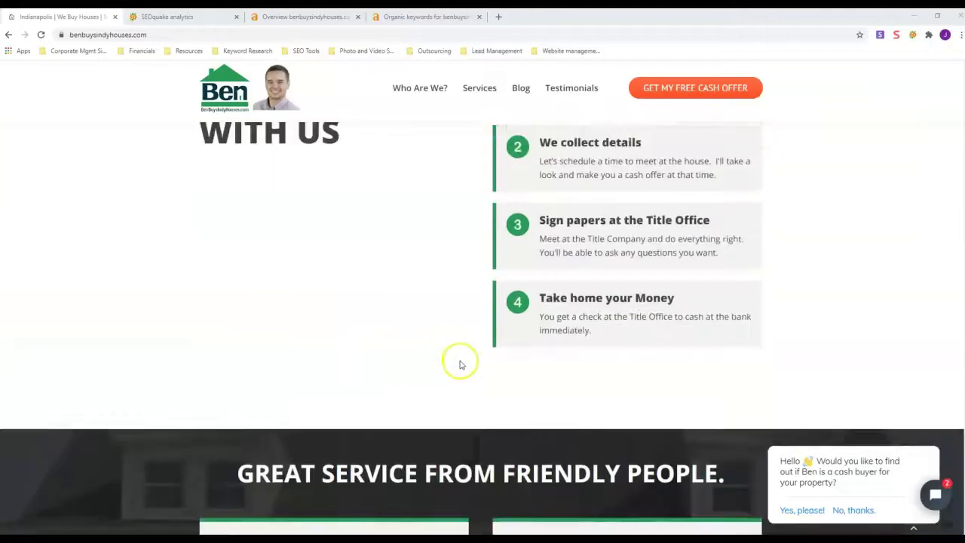
pyautogui.scroll(3, 464, 362)
pyautogui.scroll(-3, 678, 317)
pyautogui.scroll(-2, 528, 323)
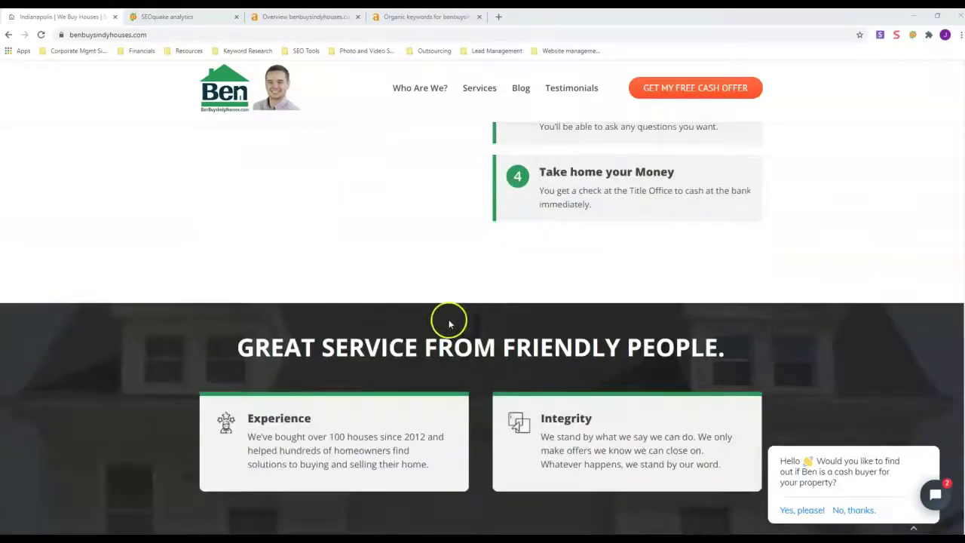
pyautogui.scroll(-2, 445, 326)
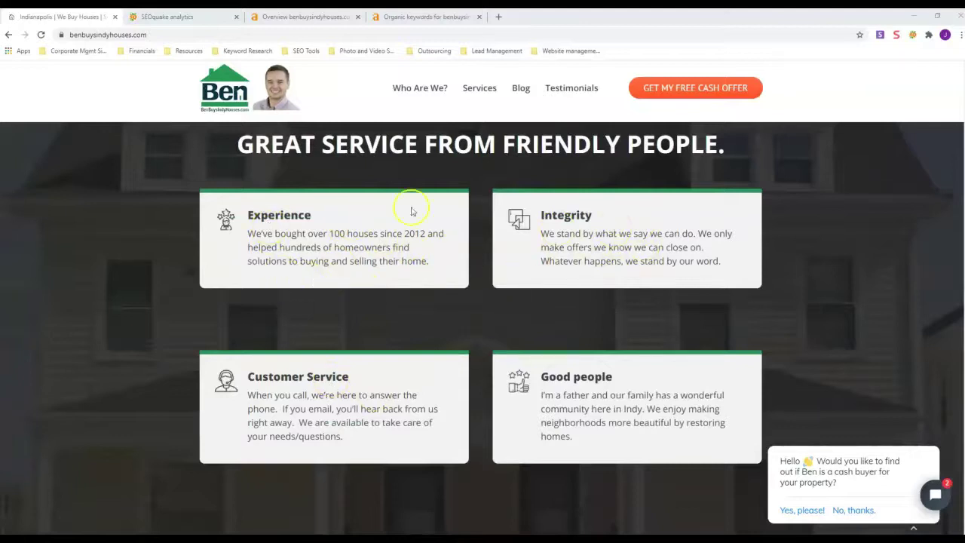
pyautogui.scroll(-5, 542, 233)
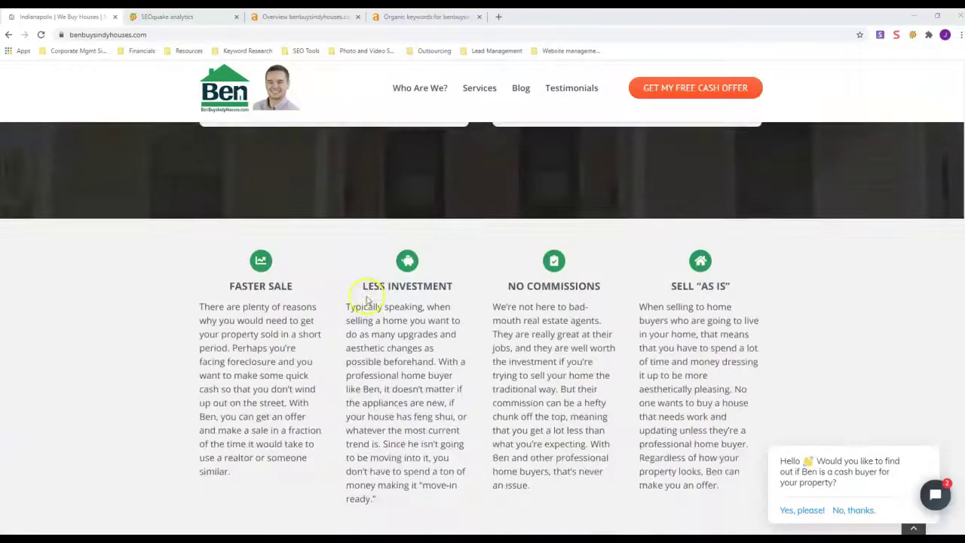
pyautogui.scroll(-3, 346, 313)
pyautogui.scroll(-2, 475, 294)
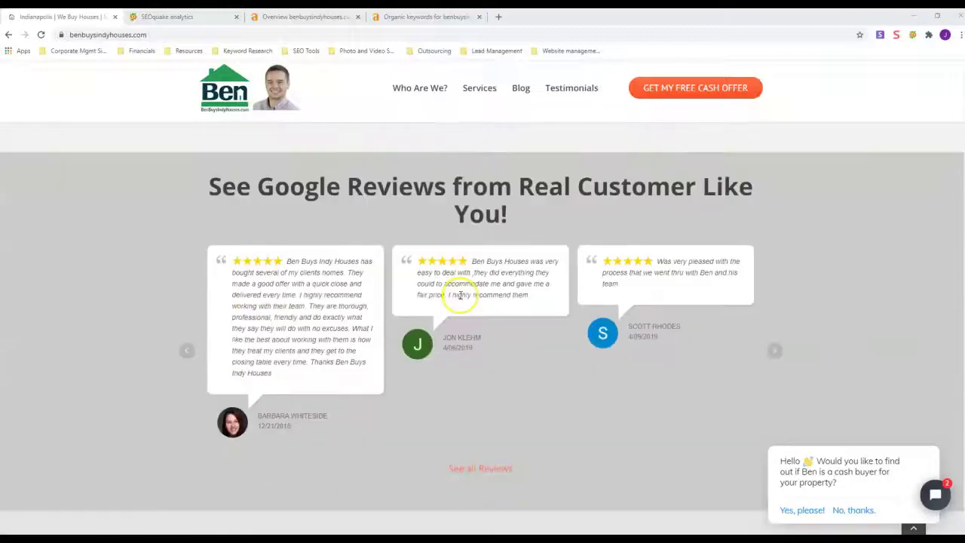
pyautogui.scroll(5, 459, 295)
pyautogui.scroll(20, 459, 296)
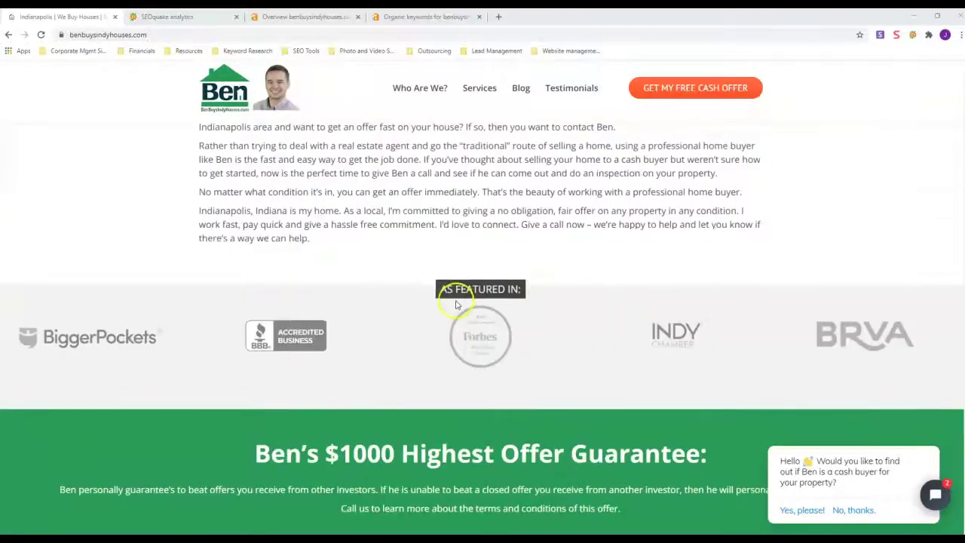
pyautogui.scroll(6, 459, 296)
pyautogui.scroll(3, 469, 324)
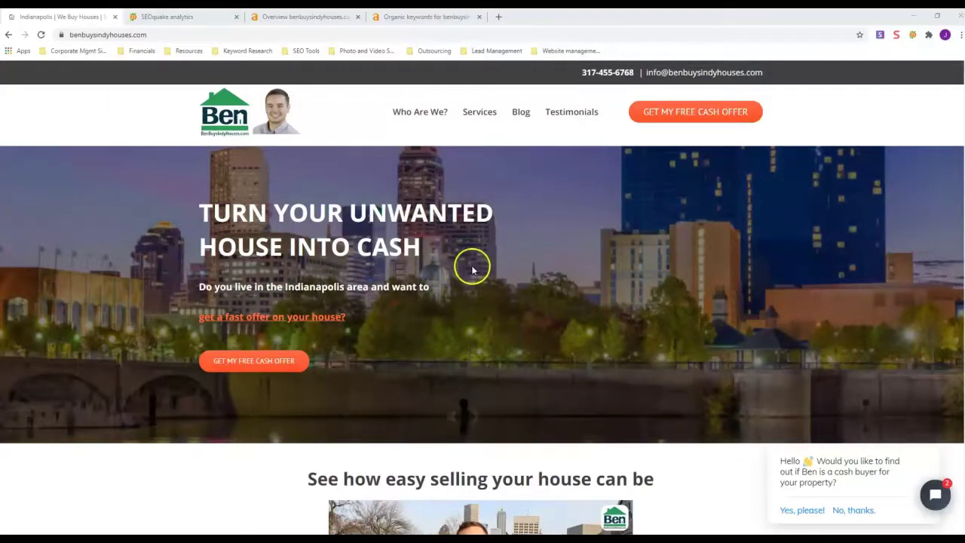
# Step: Examine the length and layout of the home page down to the Areas We Buy section and back to the reviews
pyautogui.scroll(-4, 472, 269)
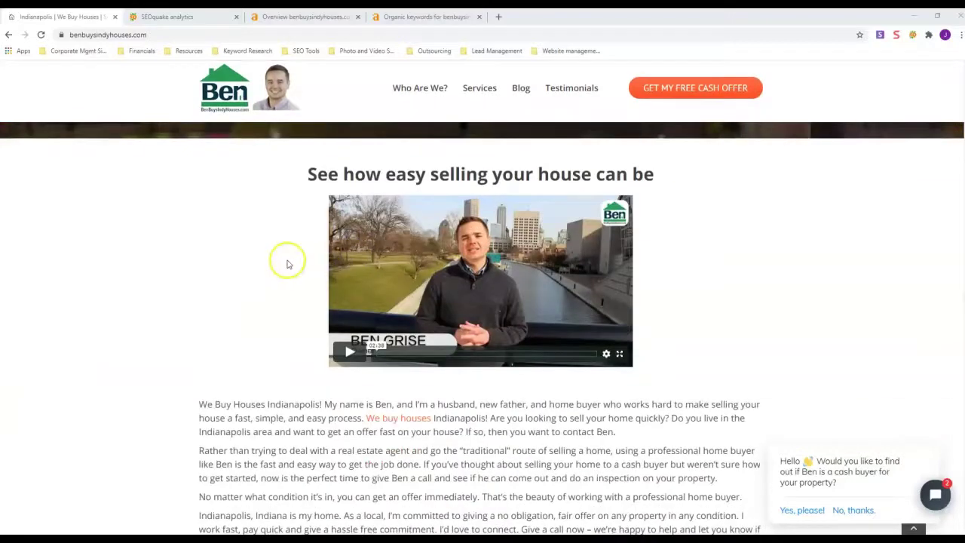
pyautogui.scroll(-12, 285, 264)
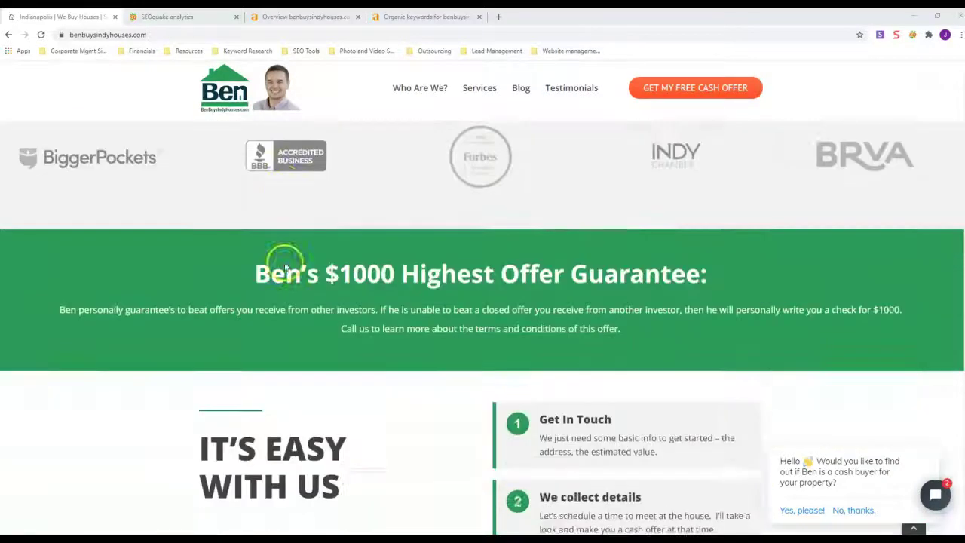
pyautogui.scroll(-10, 286, 268)
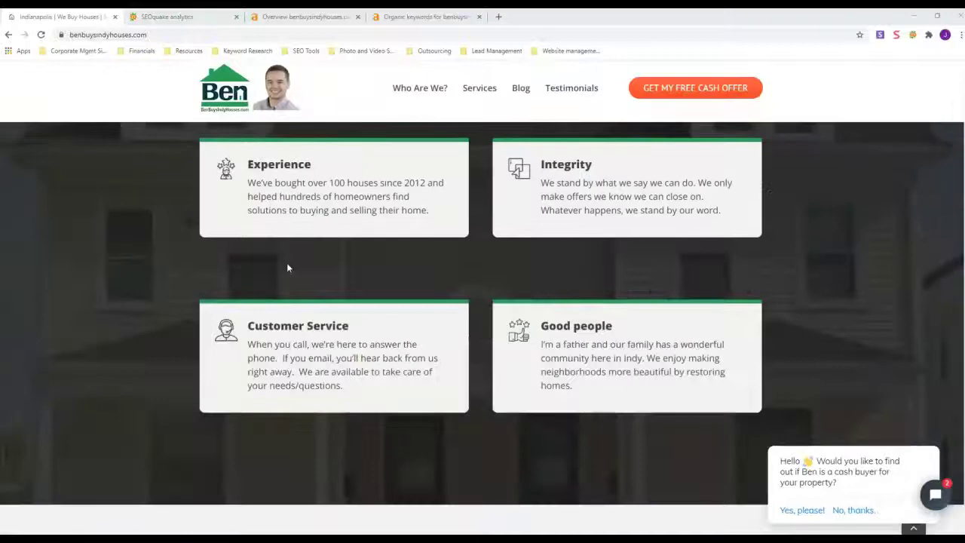
pyautogui.scroll(-12, 286, 267)
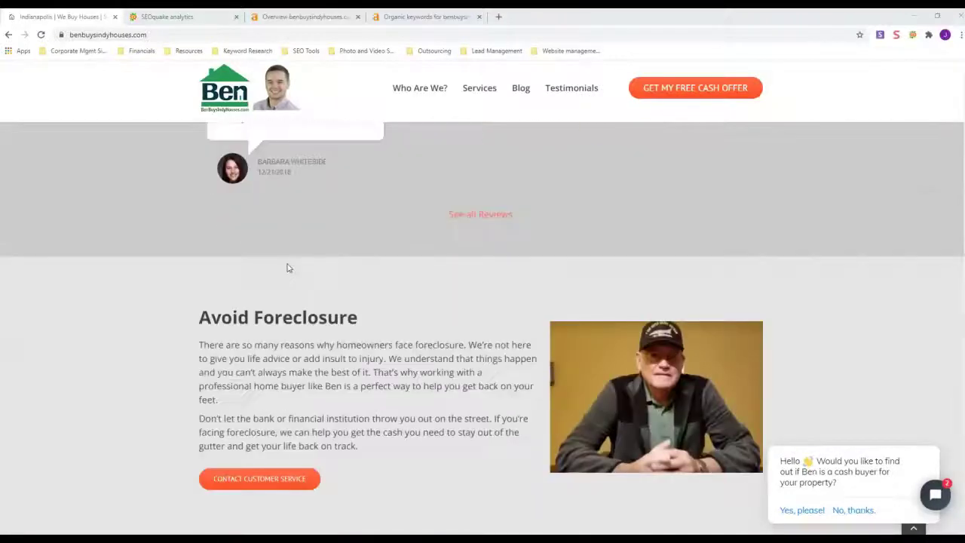
pyautogui.scroll(-15, 287, 268)
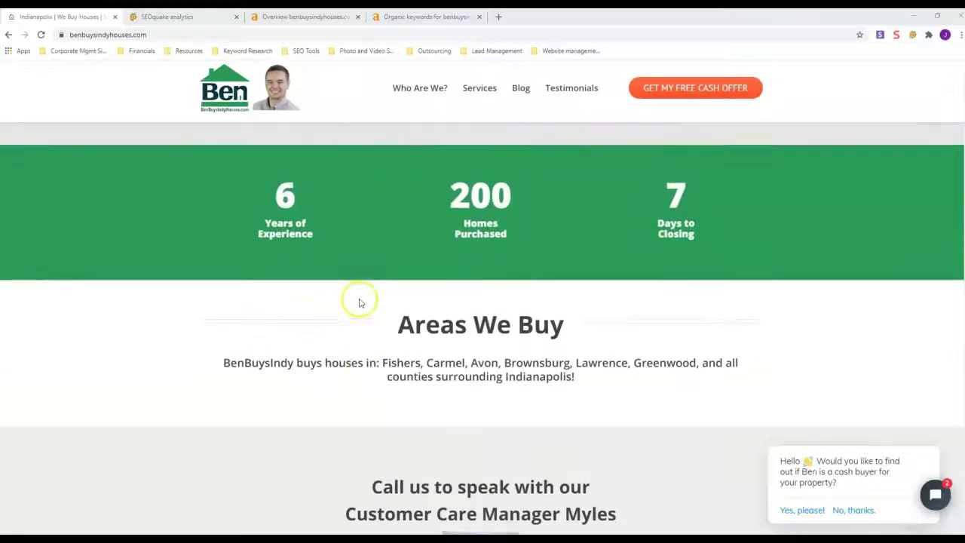
pyautogui.scroll(12, 357, 302)
pyautogui.scroll(12, 356, 299)
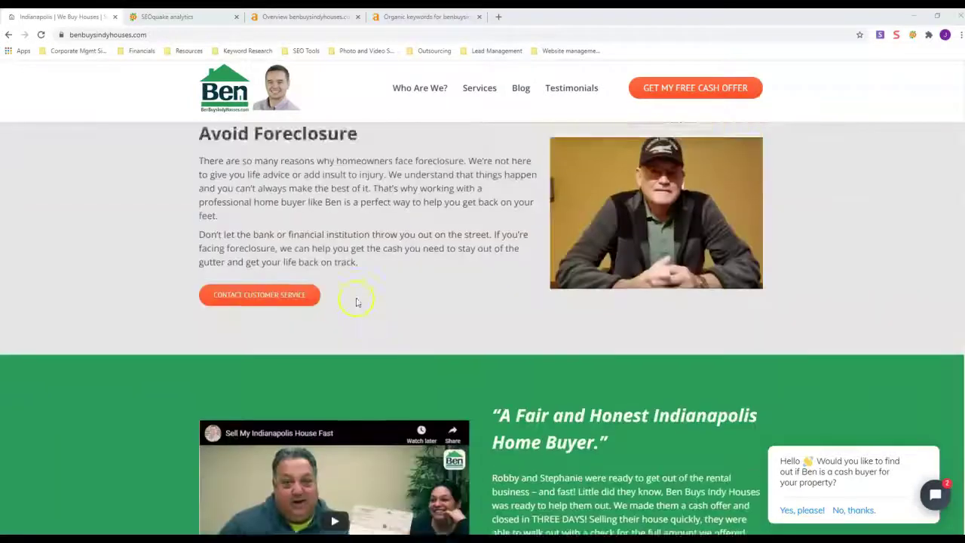
pyautogui.scroll(-4, 356, 299)
pyautogui.scroll(-5, 354, 298)
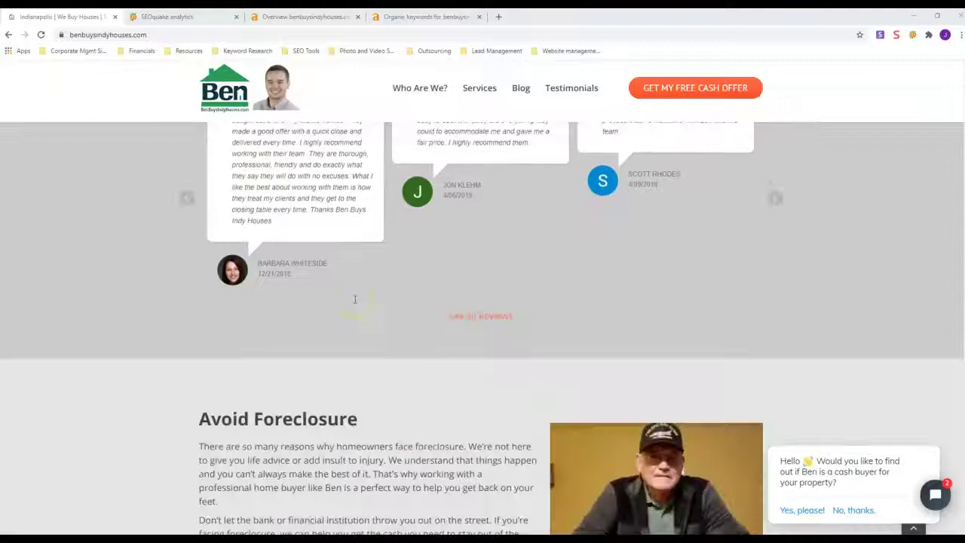
pyautogui.scroll(1, 385, 181)
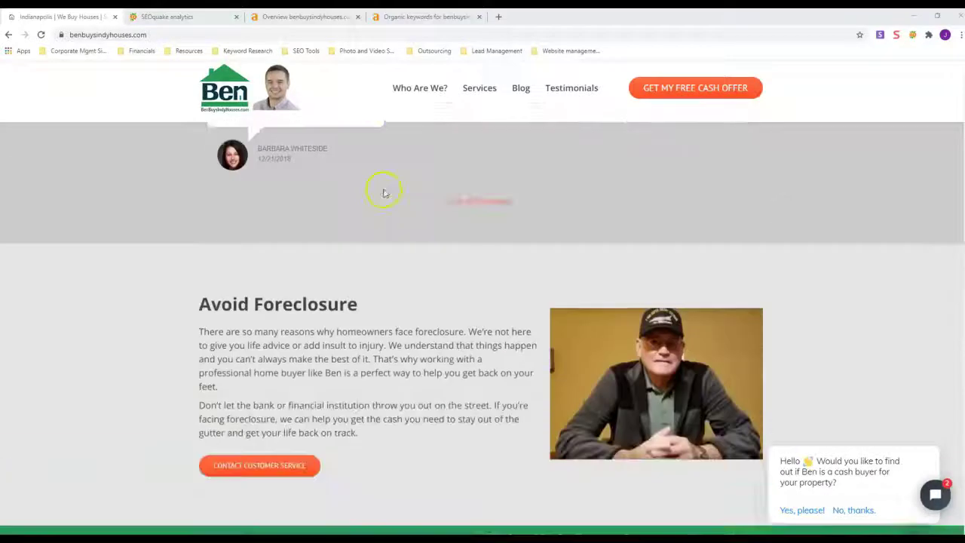
# Step: Examine the home page's Avoid Foreclosure, customer testimonial, Why Choose and Contact Us Today sections
pyautogui.scroll(-2, 384, 190)
pyautogui.scroll(-3, 362, 256)
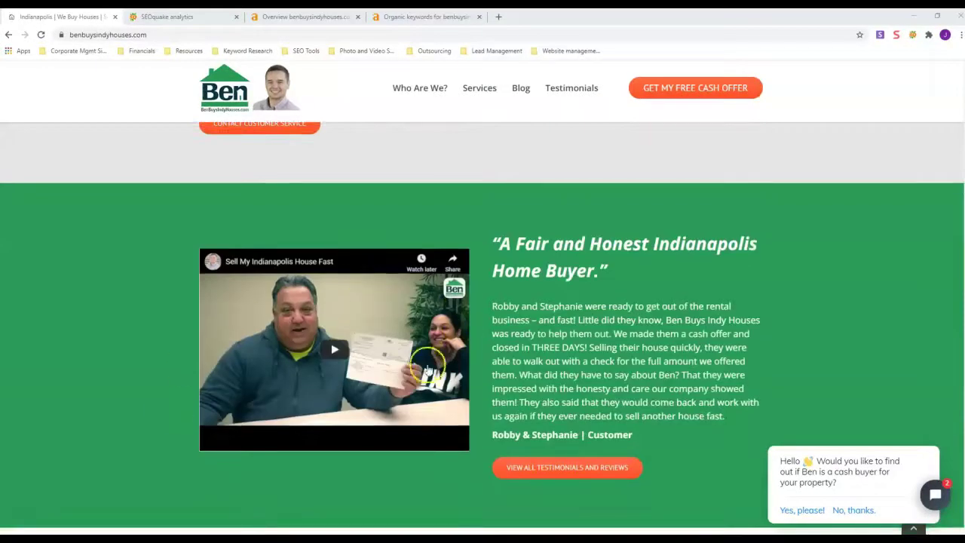
pyautogui.scroll(-10, 427, 369)
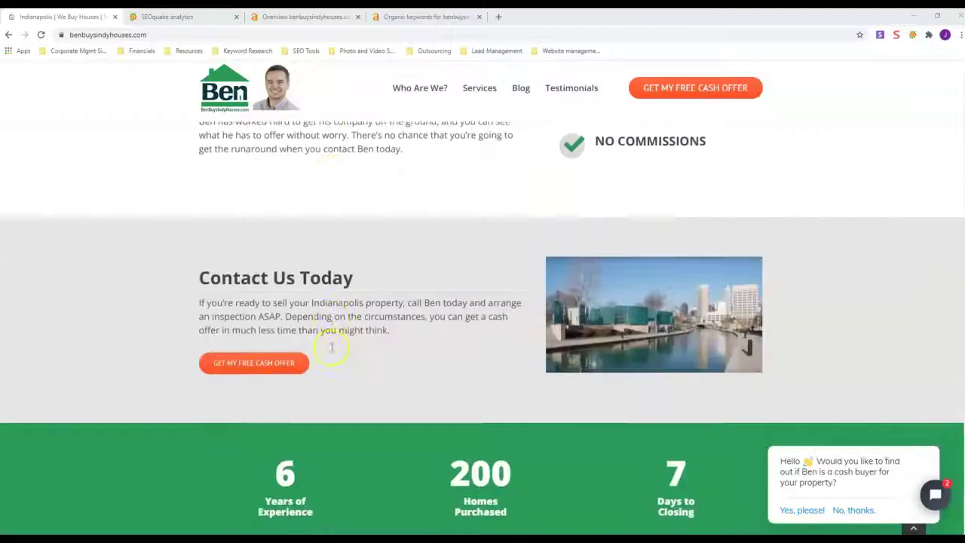
pyautogui.scroll(-6, 334, 340)
pyautogui.scroll(10, 334, 323)
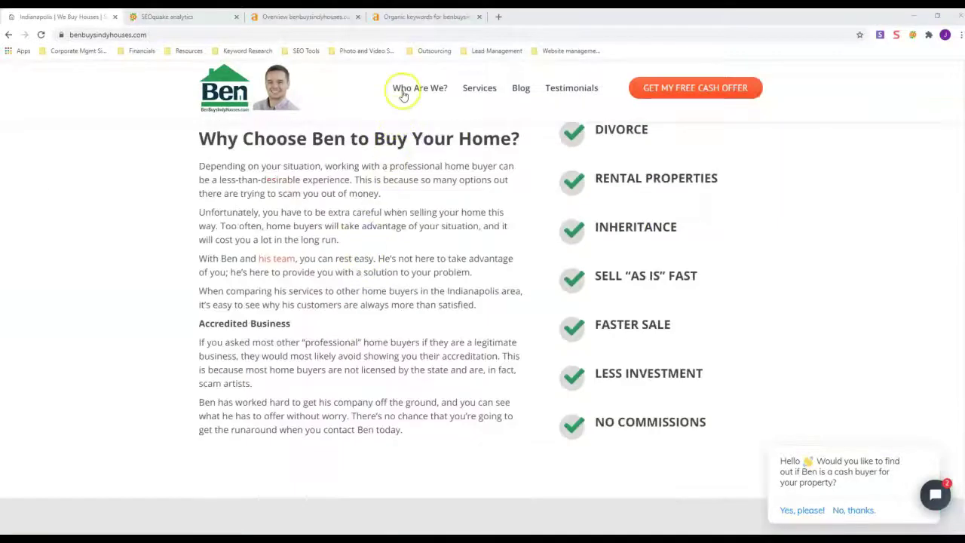
pyautogui.scroll(6, 362, 241)
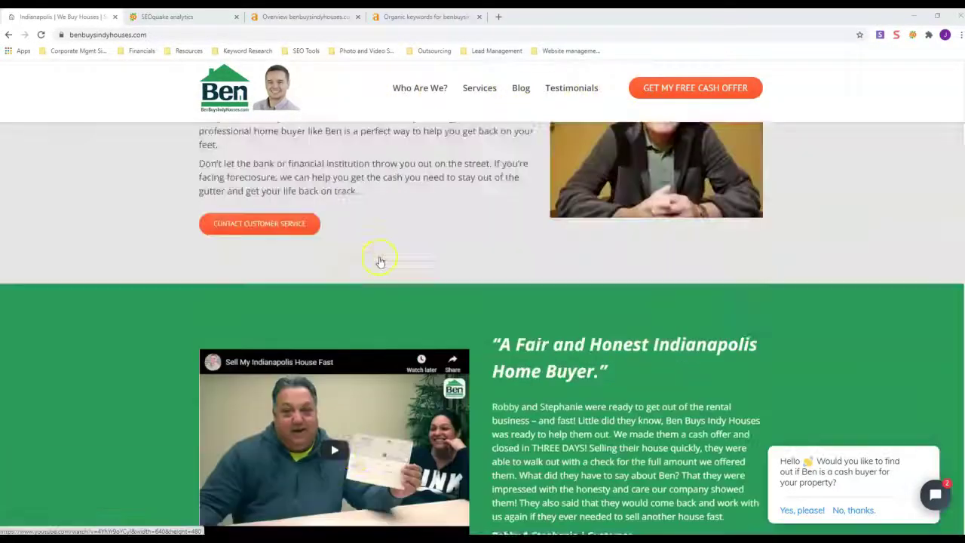
pyautogui.scroll(2, 380, 261)
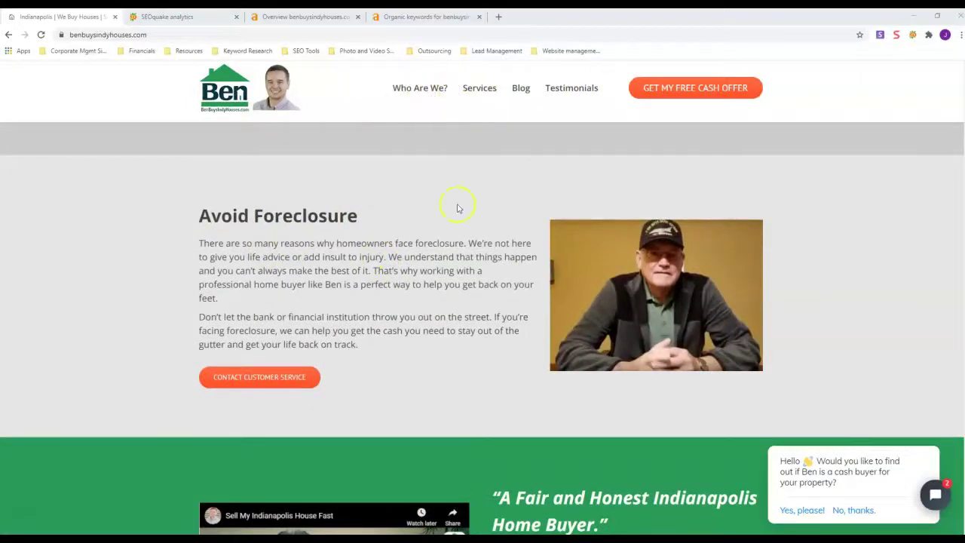
pyautogui.scroll(-5, 442, 241)
pyautogui.scroll(8, 437, 238)
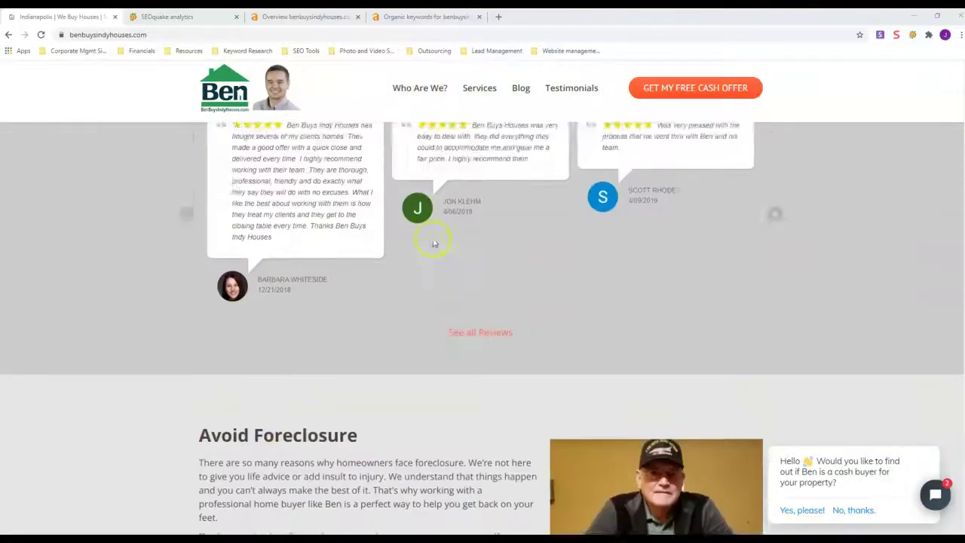
pyautogui.scroll(15, 433, 243)
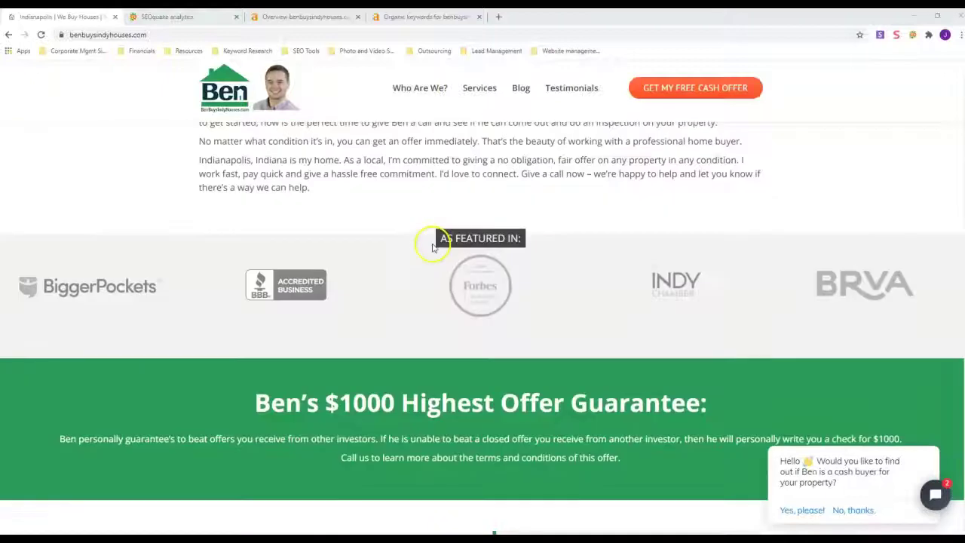
pyautogui.scroll(10, 433, 248)
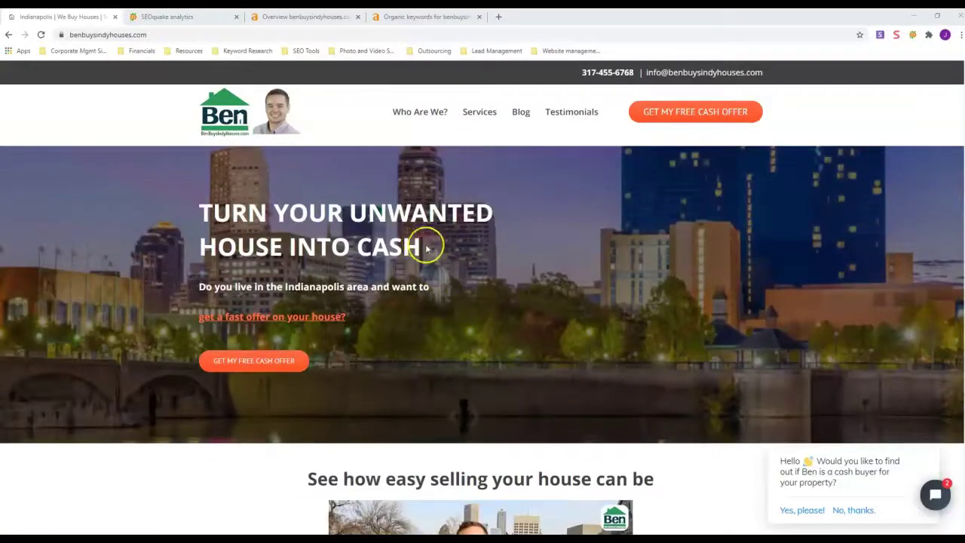
# Step: Read through the home page's written copy once more, from the intro text to the customer care contact section
pyautogui.scroll(-6, 528, 361)
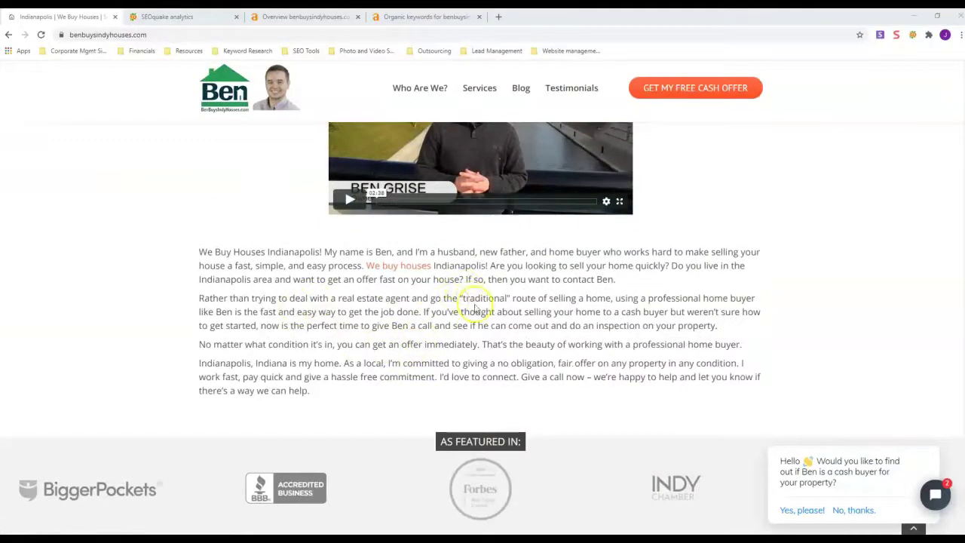
pyautogui.scroll(-8, 335, 332)
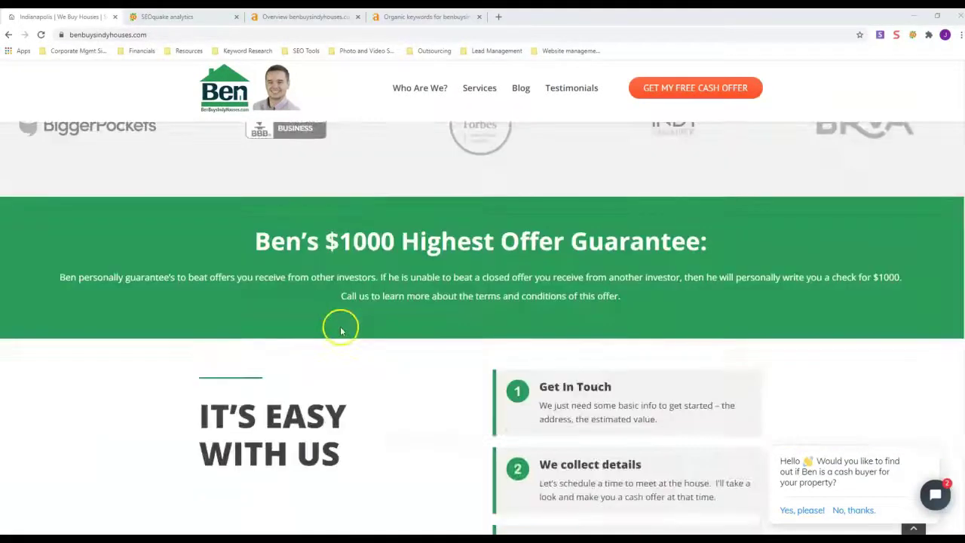
pyautogui.scroll(-8, 335, 336)
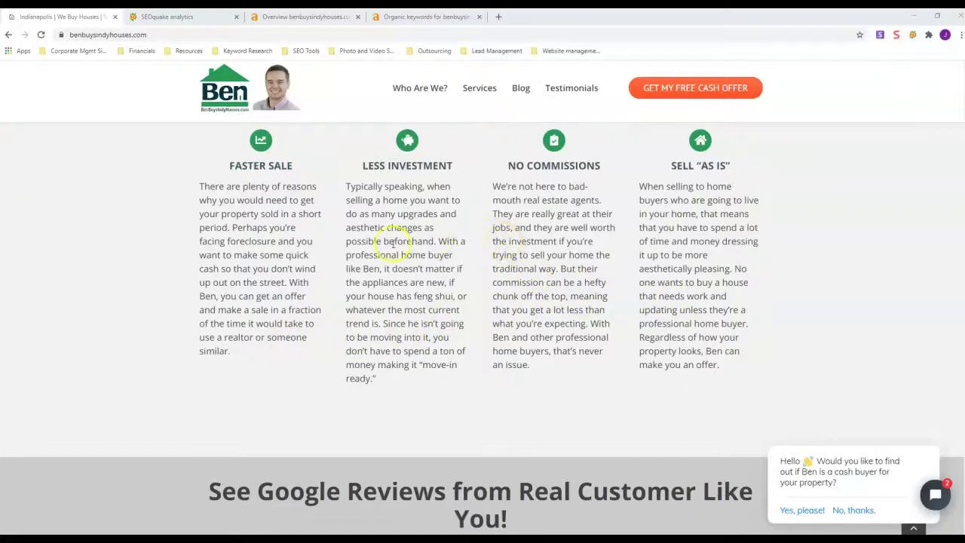
pyautogui.scroll(-10, 382, 248)
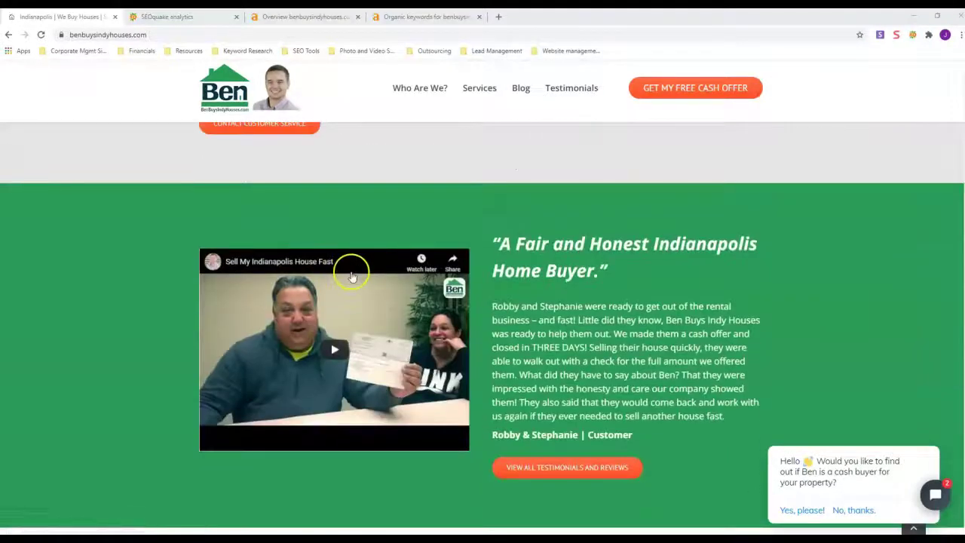
pyautogui.scroll(-3, 351, 276)
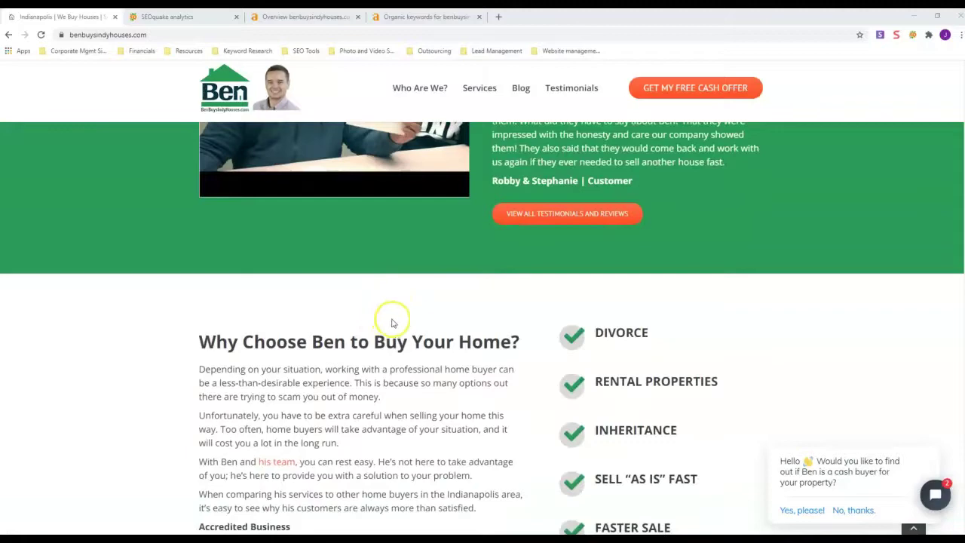
pyautogui.scroll(-15, 391, 322)
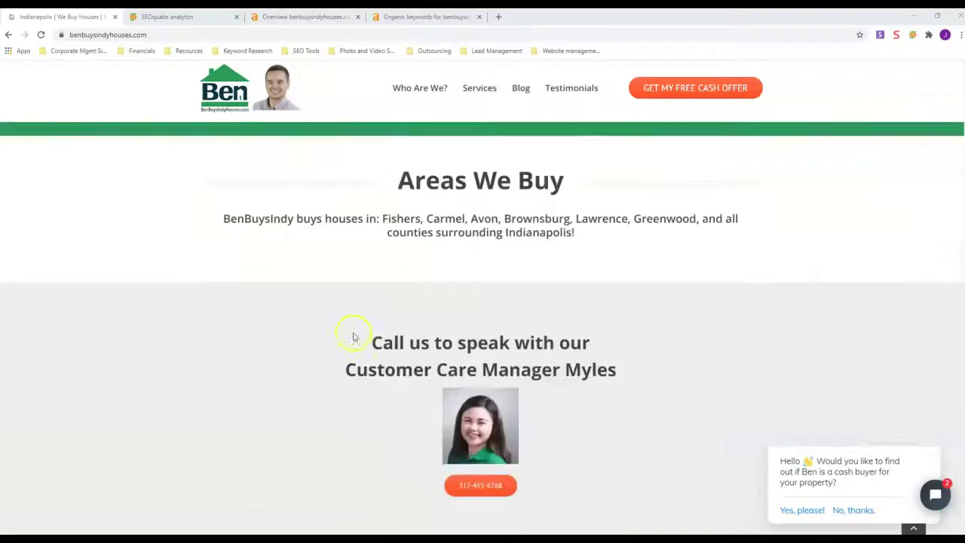
pyautogui.scroll(-2, 353, 337)
# Step: Switch to the SEOquake analytics report to view the page info for benbuysindyhouses.com
pyautogui.scroll(15, 323, 329)
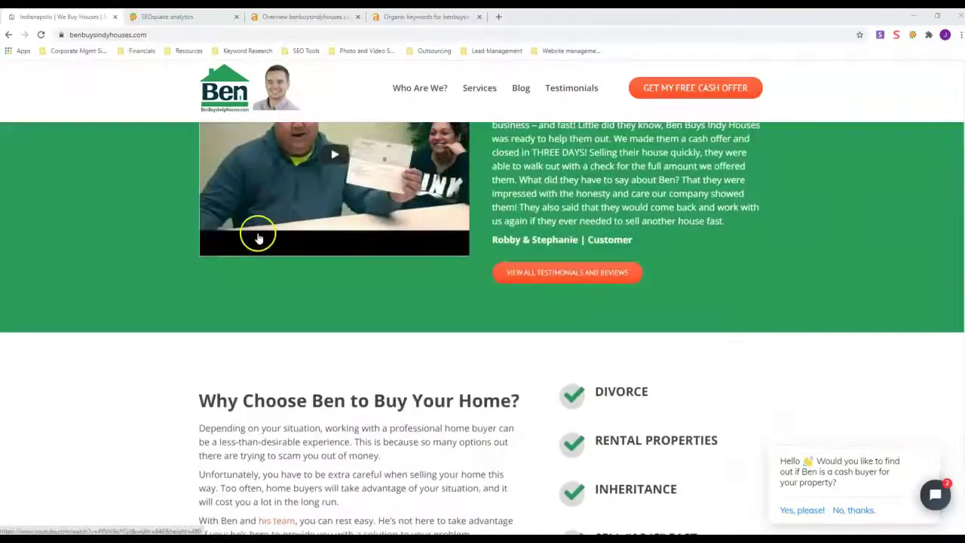
pyautogui.scroll(10, 257, 237)
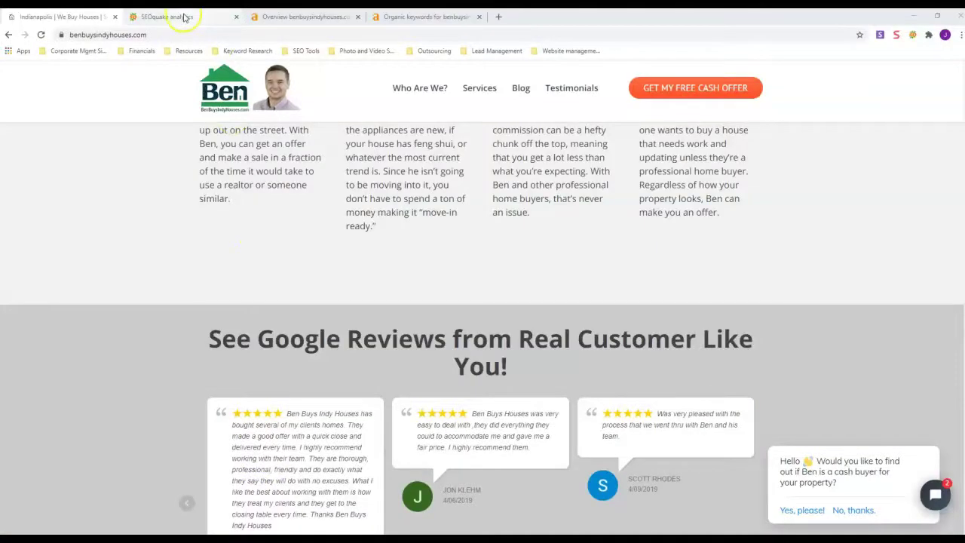
pyautogui.click(186, 17)
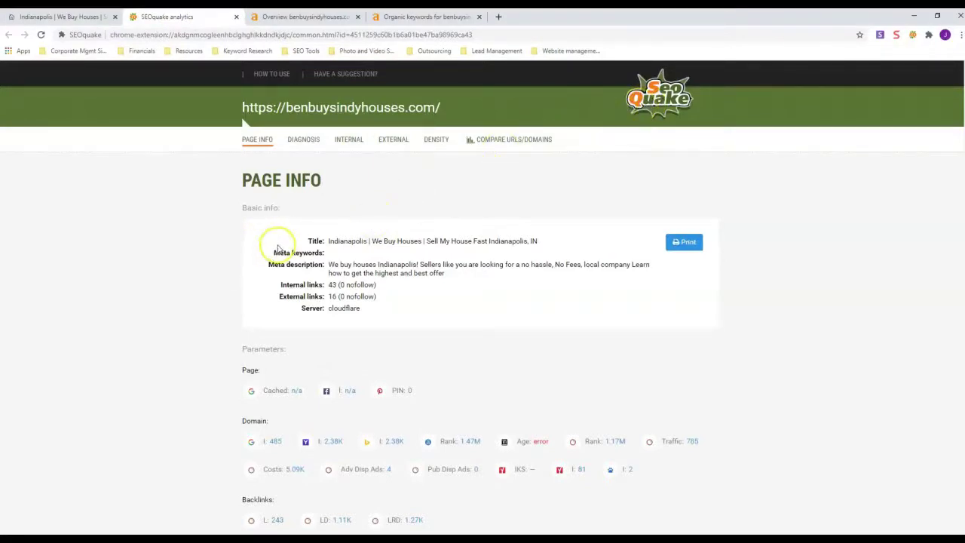
# Step: Examine the SEOquake page info: title, meta description, domain parameters, backlinks and the keyword density tables for single words and phrases
pyautogui.scroll(-2, 311, 258)
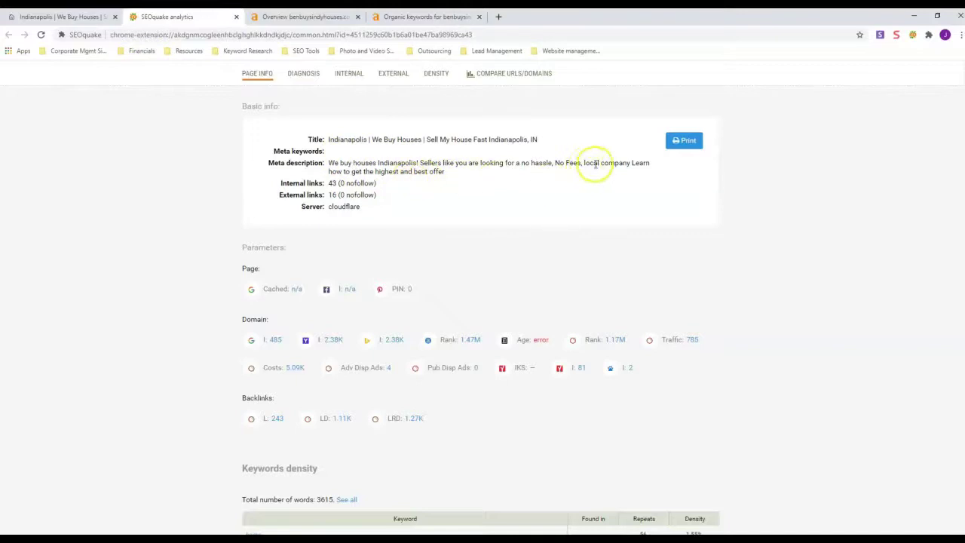
pyautogui.scroll(-2, 328, 210)
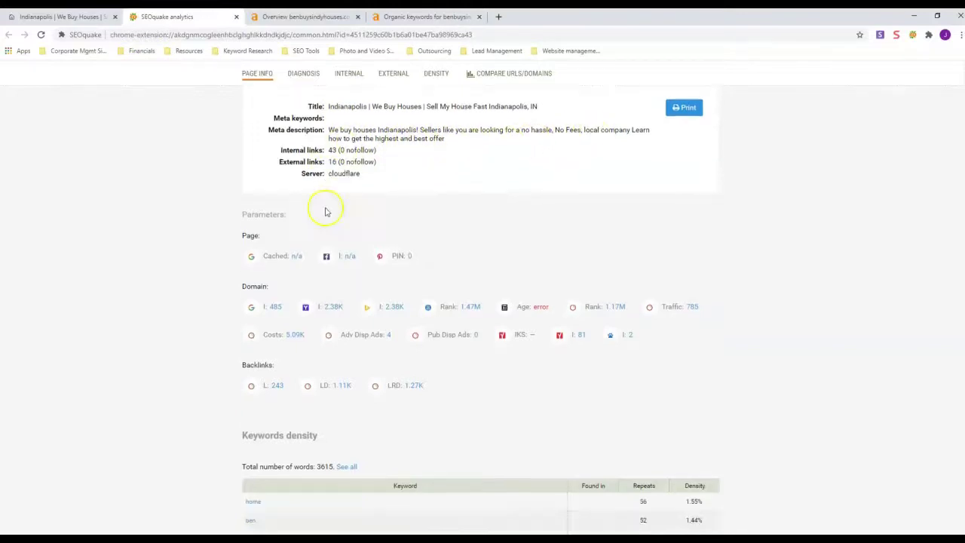
pyautogui.scroll(-5, 326, 211)
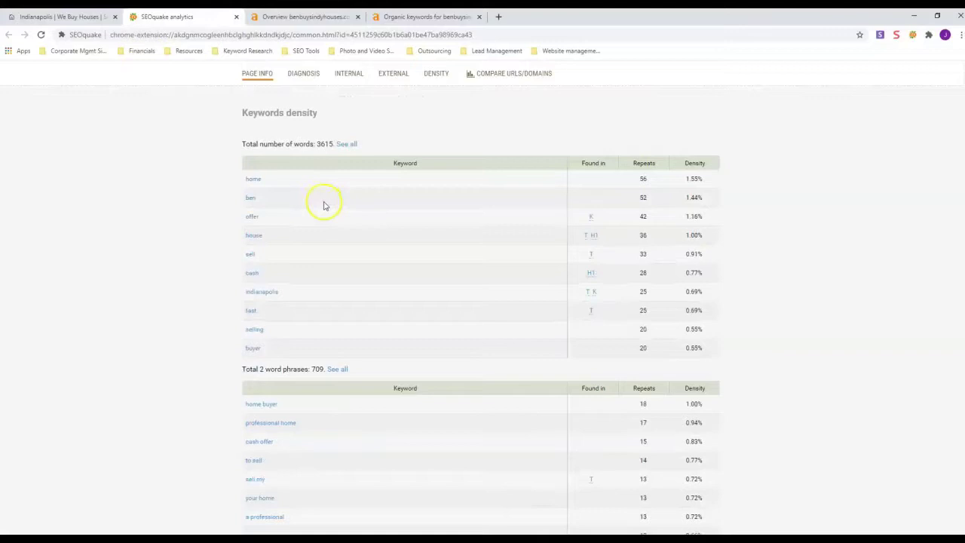
pyautogui.scroll(-7, 294, 205)
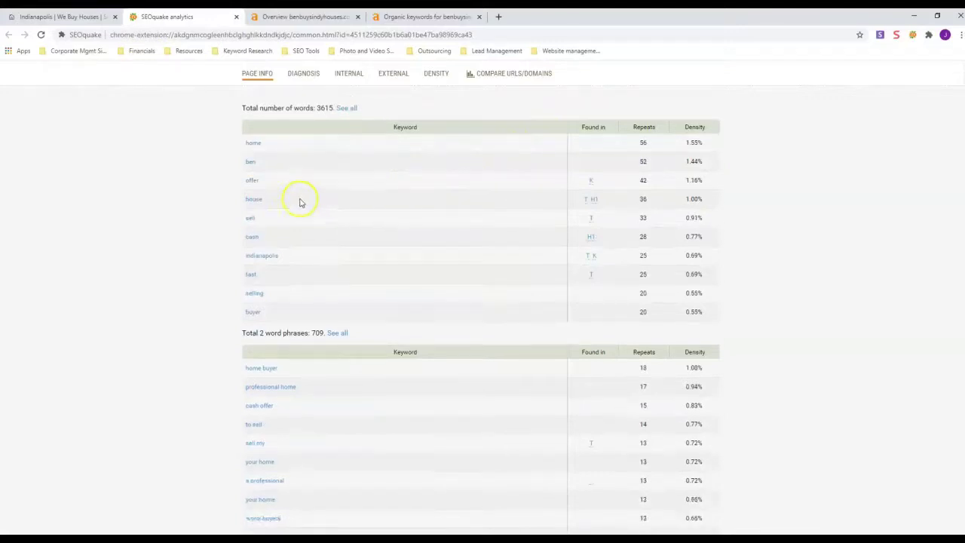
pyautogui.scroll(-2, 297, 202)
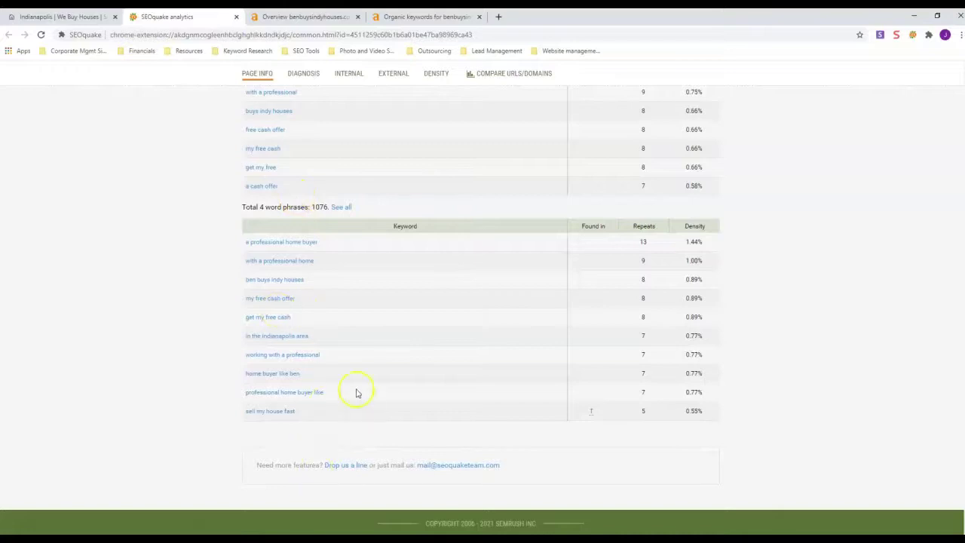
# Step: Compare the three-word and four-word phrase density tables, checking the repeats for "sell my house fast"
pyautogui.scroll(3, 355, 390)
pyautogui.scroll(-3, 292, 414)
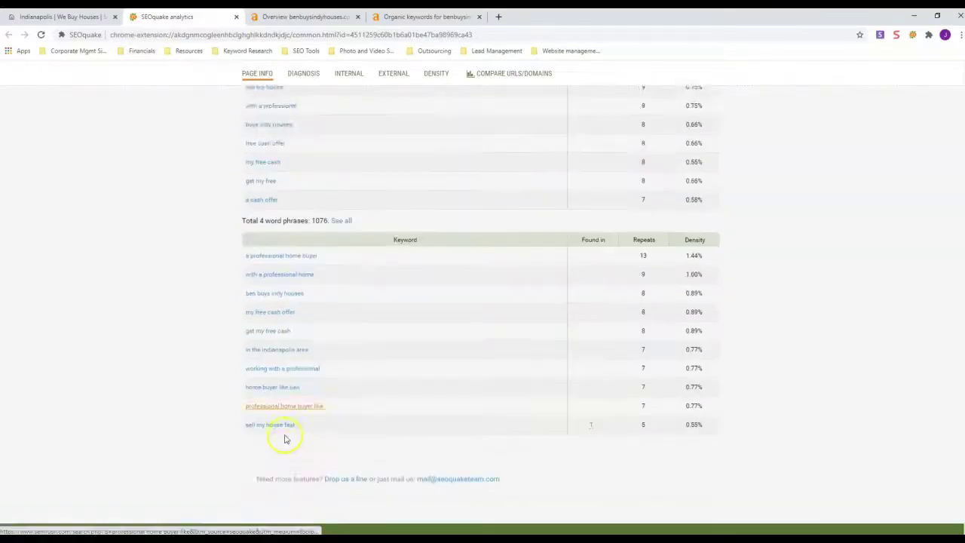
pyautogui.scroll(3, 301, 354)
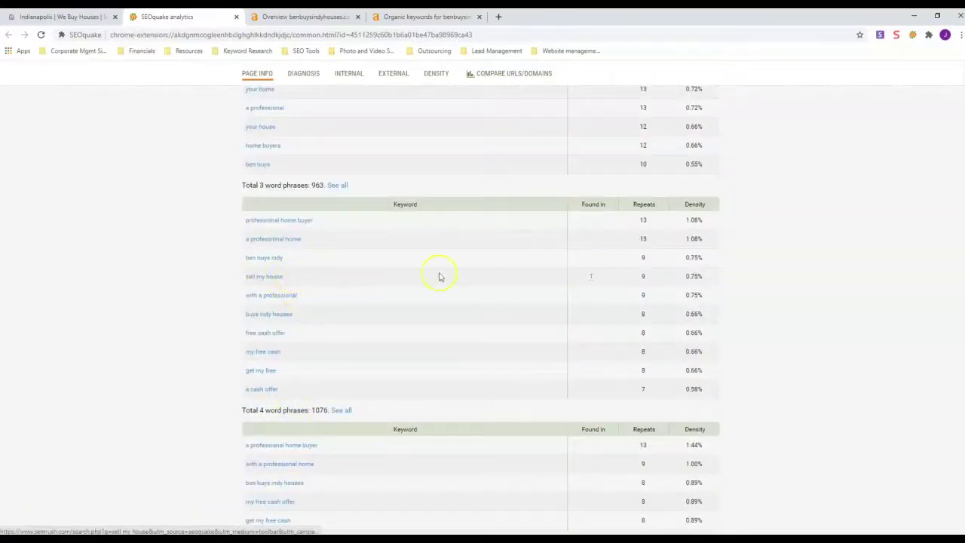
pyautogui.scroll(1, 397, 296)
pyautogui.scroll(-3, 368, 310)
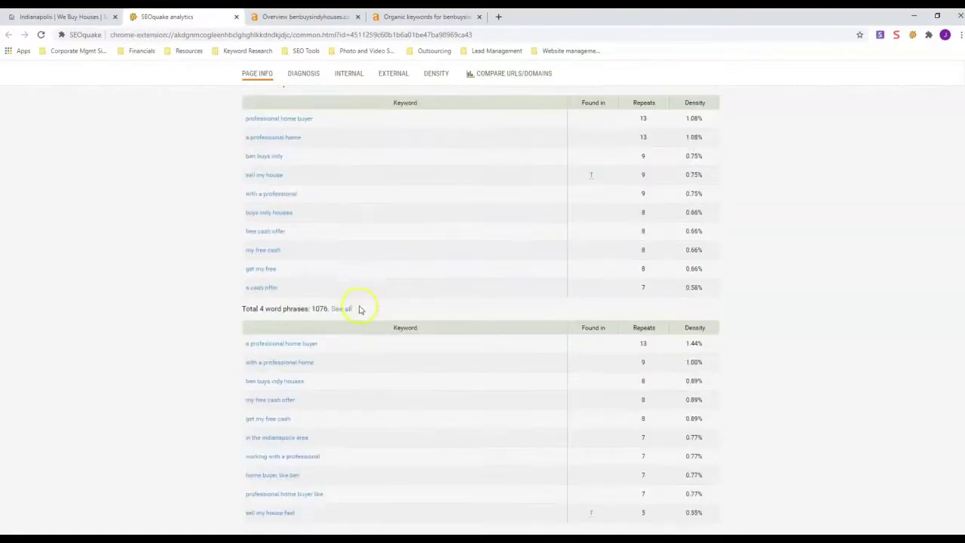
pyautogui.scroll(-3, 354, 308)
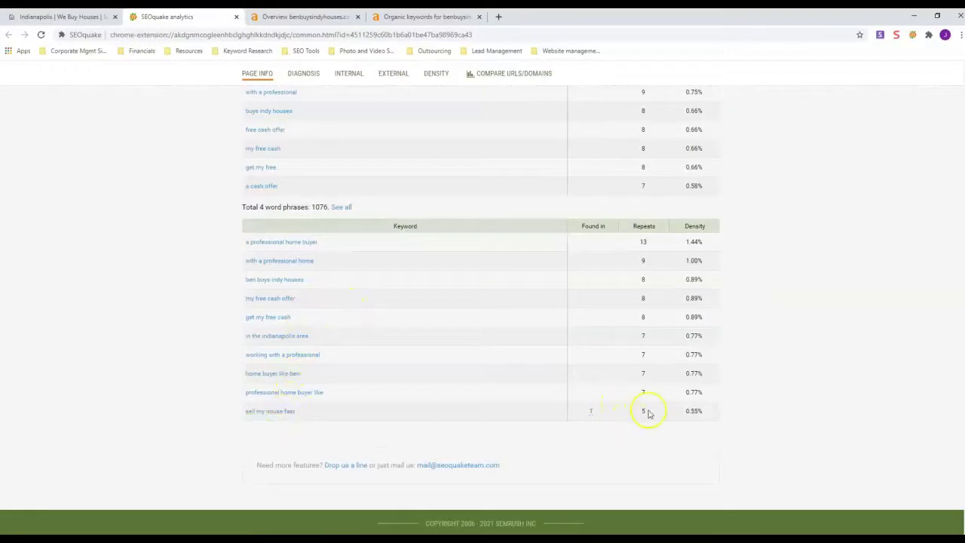
# Step: Review the density percentages again from single keywords to four-word phrases, ending at the report's basic info
pyautogui.scroll(20, 582, 376)
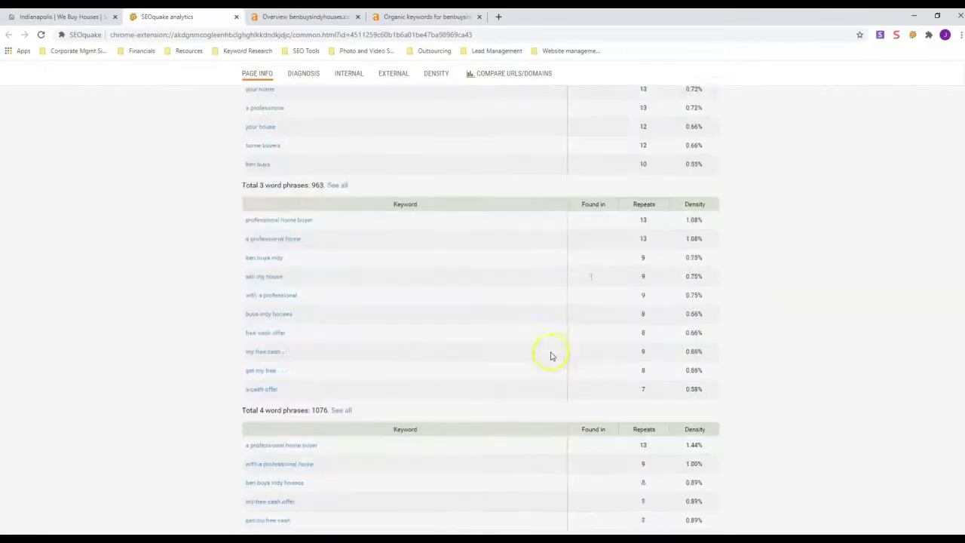
pyautogui.scroll(3, 516, 365)
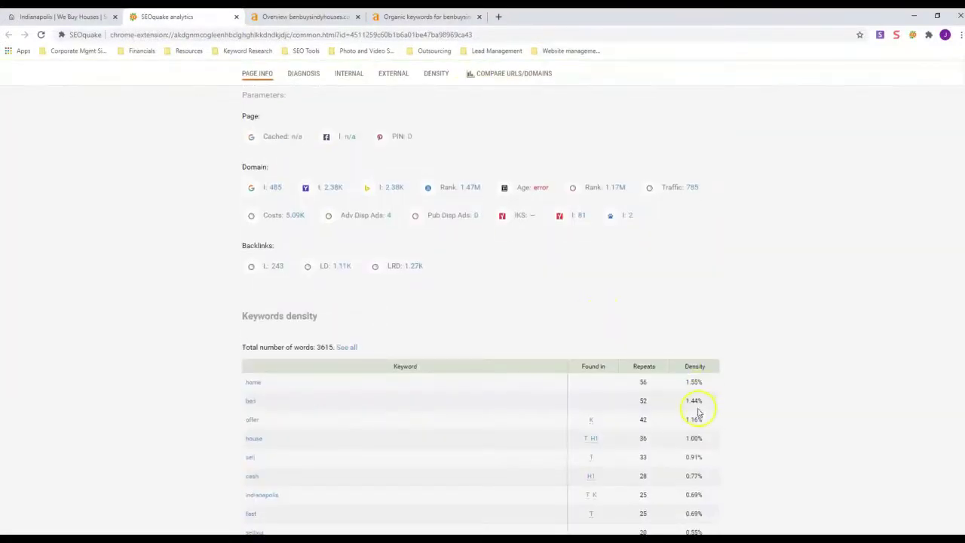
pyautogui.scroll(-3, 698, 412)
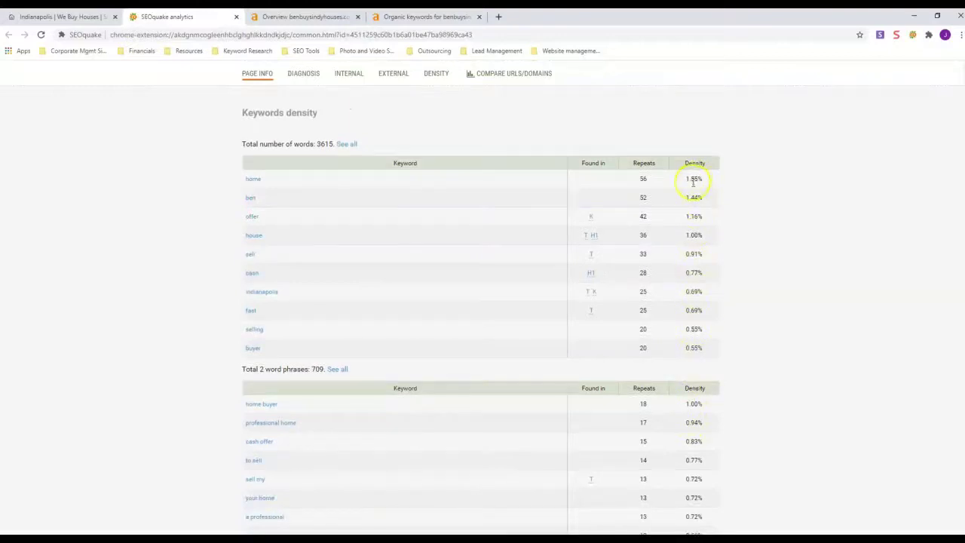
pyautogui.scroll(-8, 692, 181)
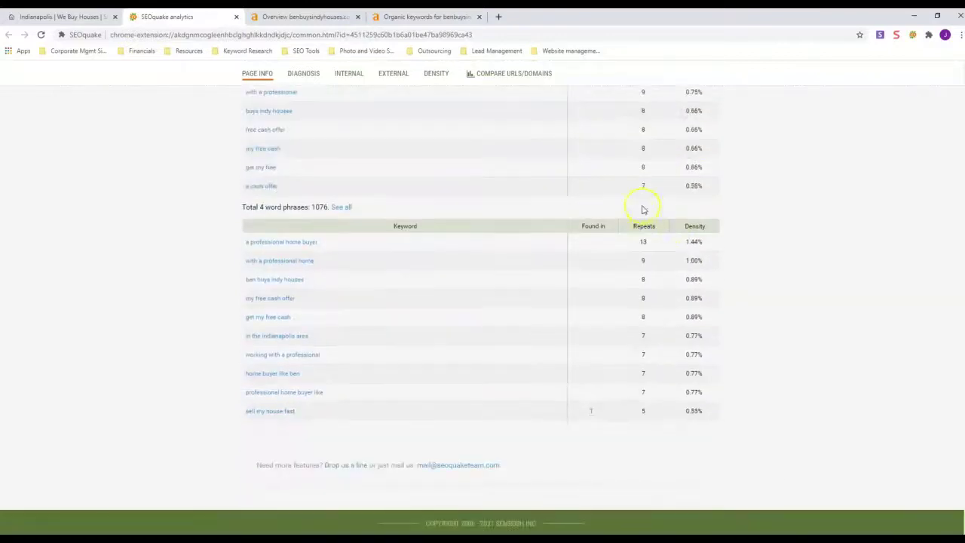
pyautogui.scroll(15, 592, 200)
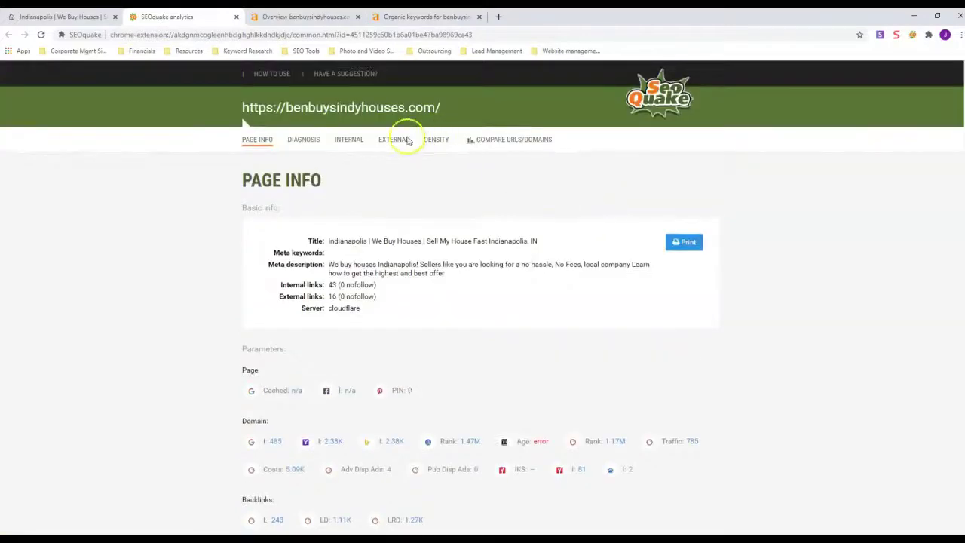
# Step: Switch to the Ahrefs overview of benbuysindyhouses.com and examine its backlink, referring domain, organic keyword and traffic metrics
pyautogui.click(290, 17)
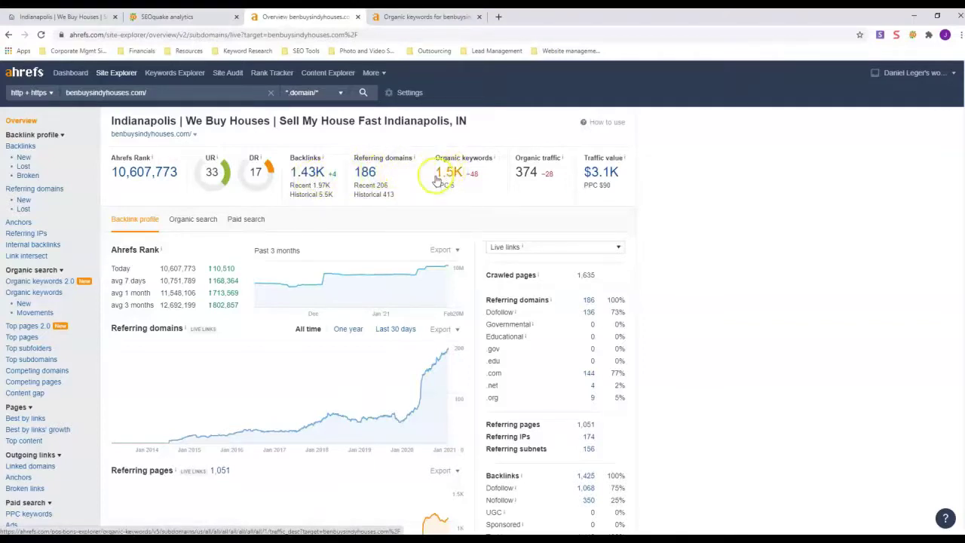
pyautogui.scroll(-2, 517, 175)
pyautogui.scroll(2, 513, 176)
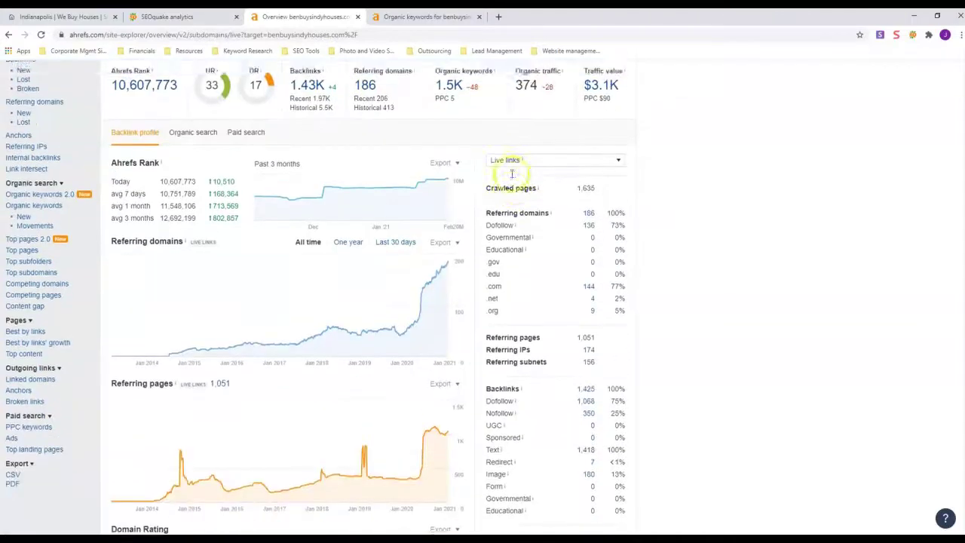
pyautogui.scroll(-2, 471, 195)
pyautogui.scroll(2, 467, 196)
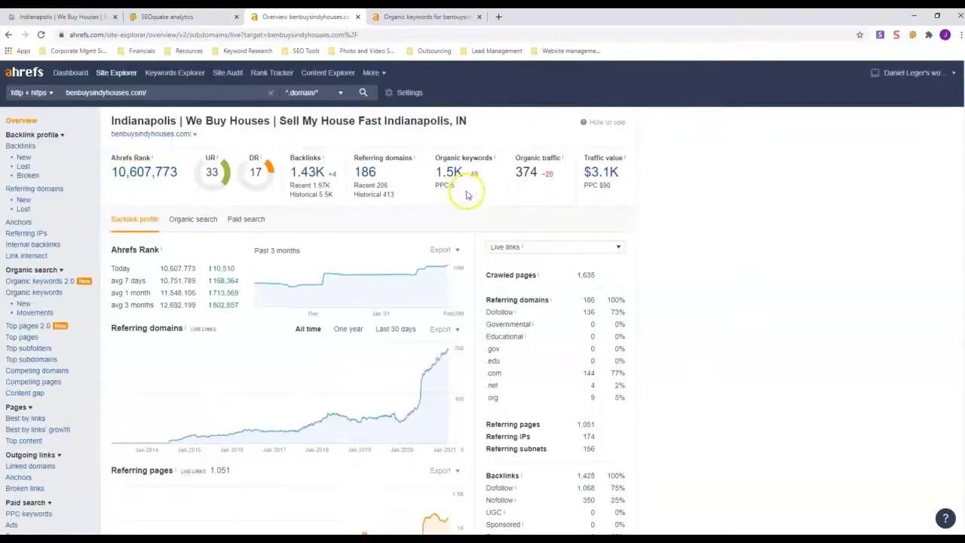
# Step: Examine the backlink profile's referring domain, domain rating and new and lost link charts down to the anchors list
pyautogui.scroll(-3, 472, 196)
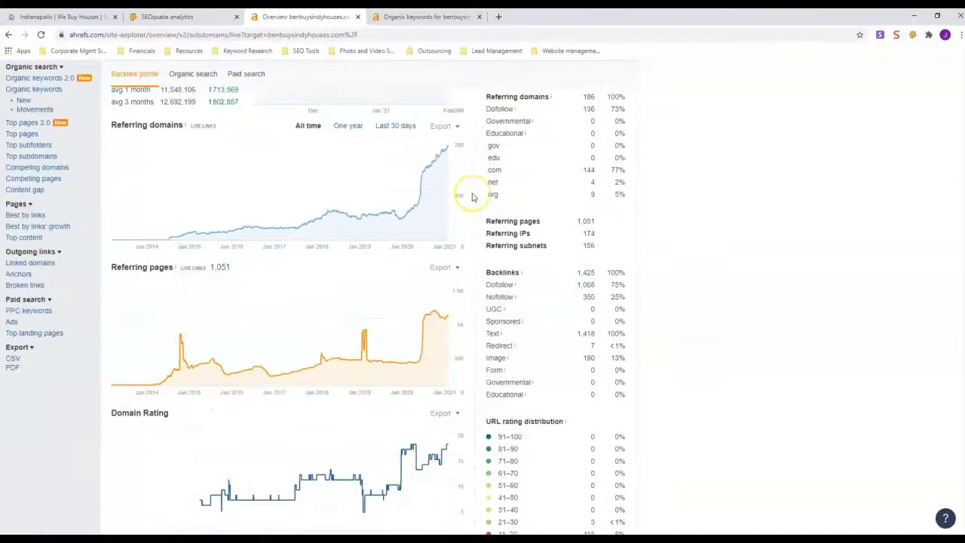
pyautogui.scroll(-9, 472, 197)
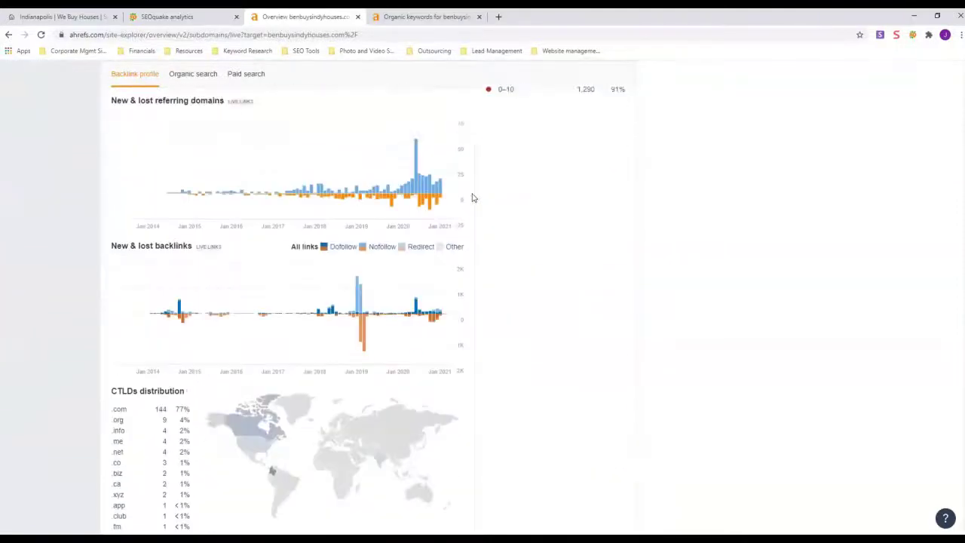
pyautogui.scroll(-3, 472, 198)
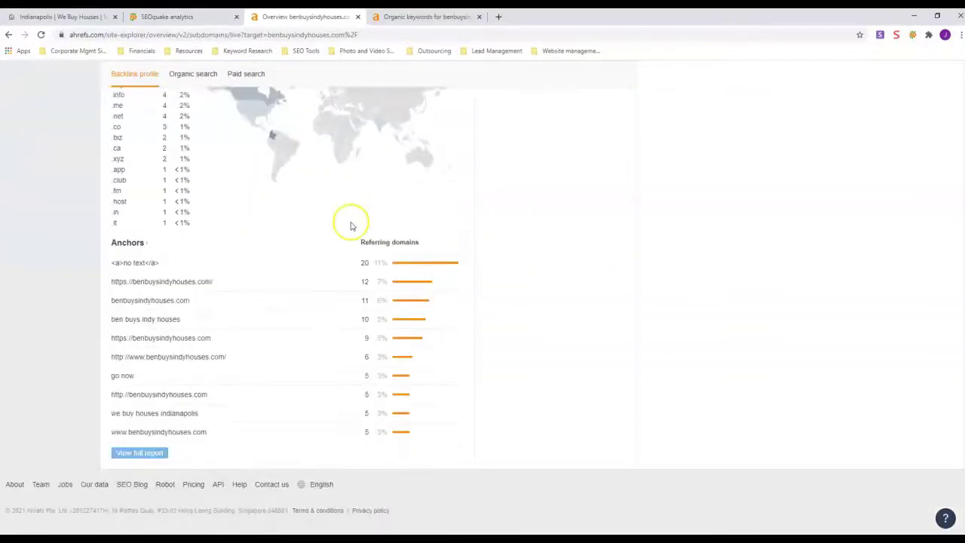
pyautogui.scroll(2, 313, 251)
pyautogui.scroll(14, 313, 251)
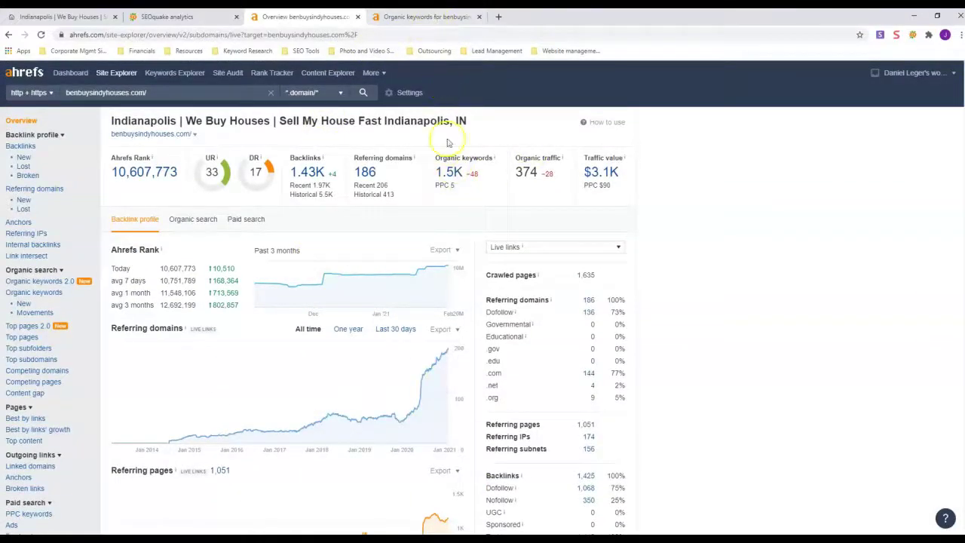
# Step: Switch to the Ahrefs Organic Keywords report and examine the site's ranking keywords, positions and URLs on the first results page
pyautogui.click(427, 18)
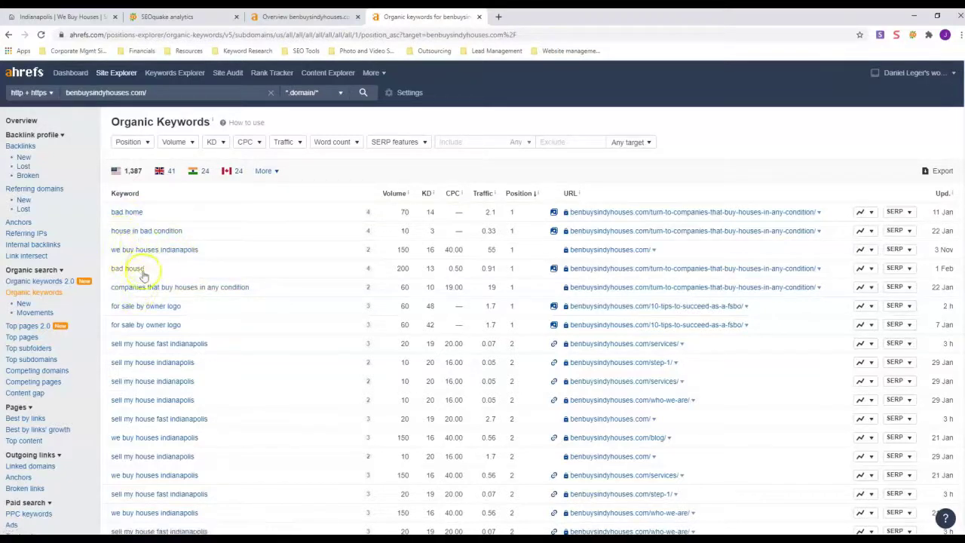
pyautogui.scroll(-2, 143, 275)
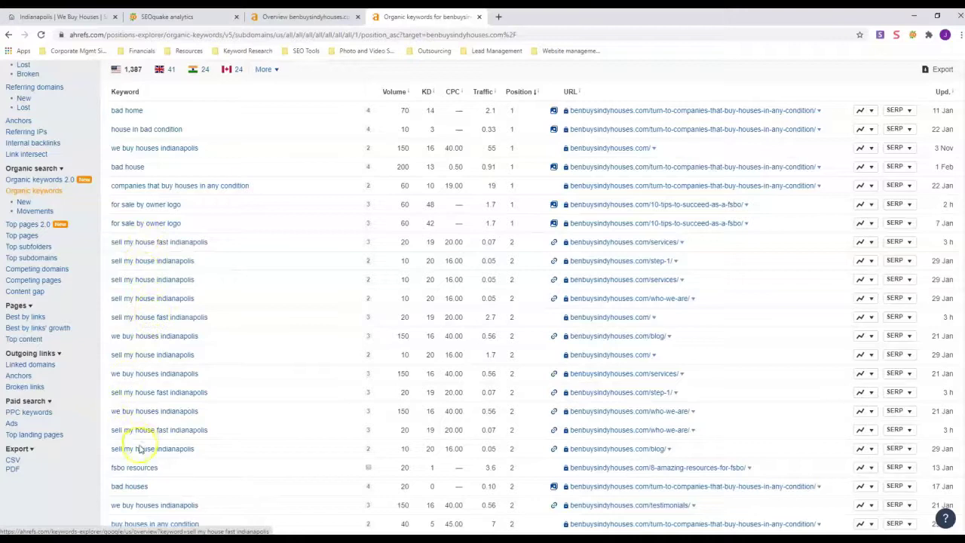
pyautogui.scroll(-4, 155, 248)
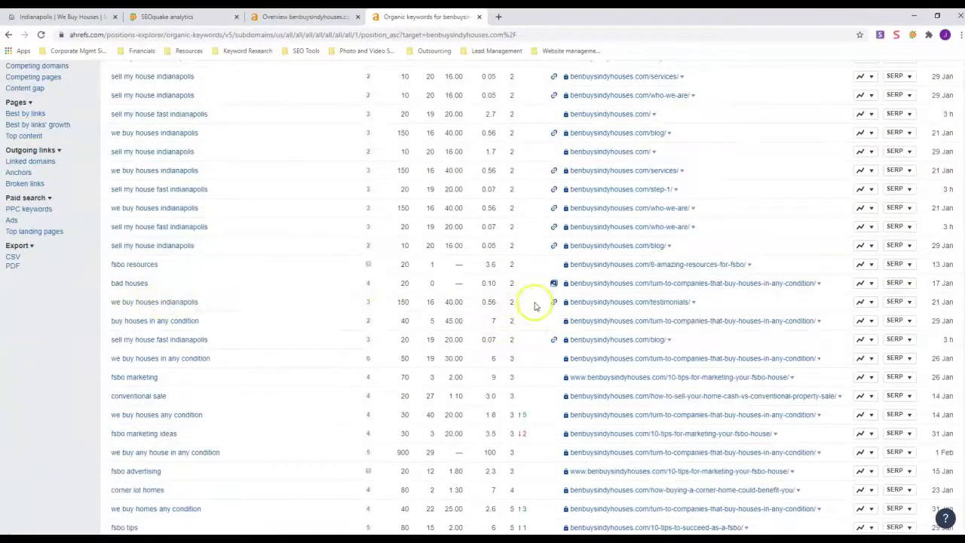
pyautogui.scroll(-5, 520, 310)
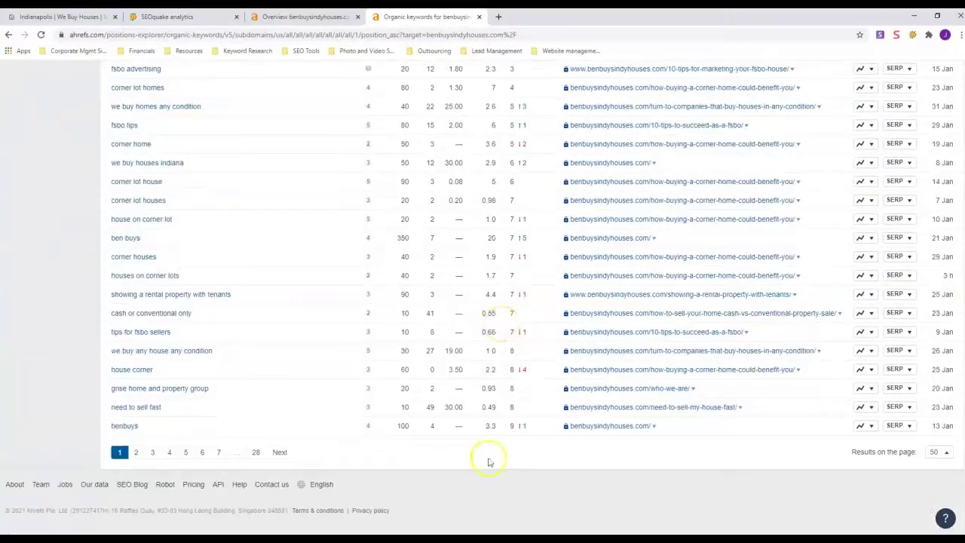
pyautogui.scroll(10, 497, 376)
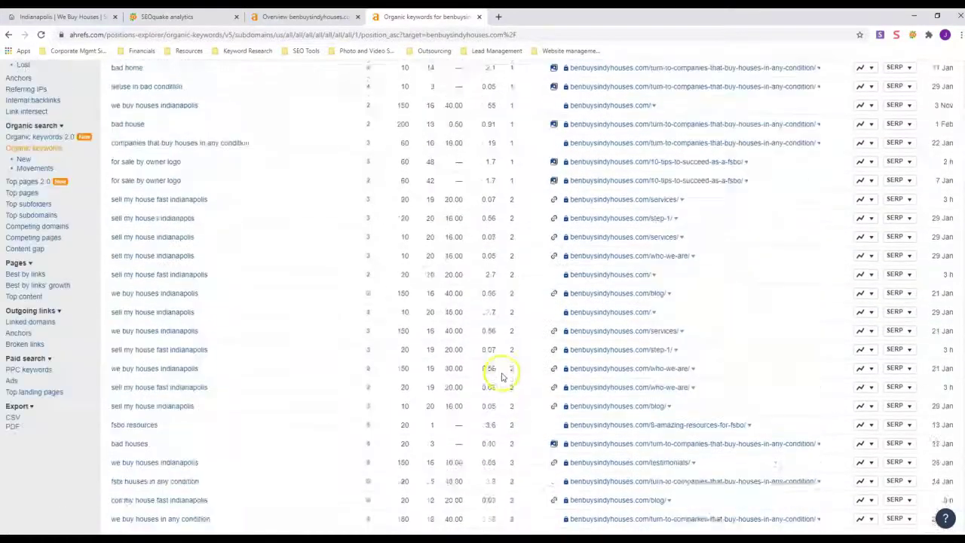
pyautogui.scroll(3, 501, 376)
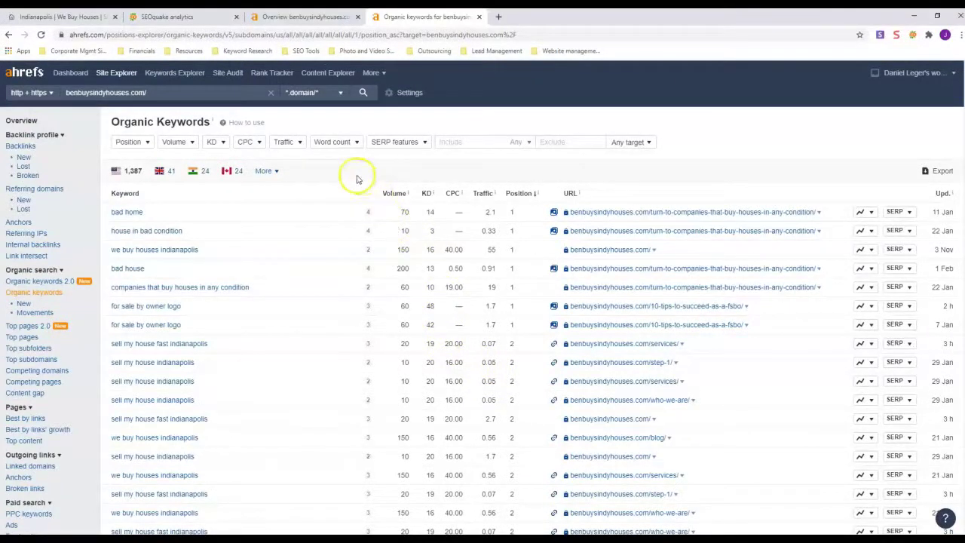
pyautogui.click(251, 125)
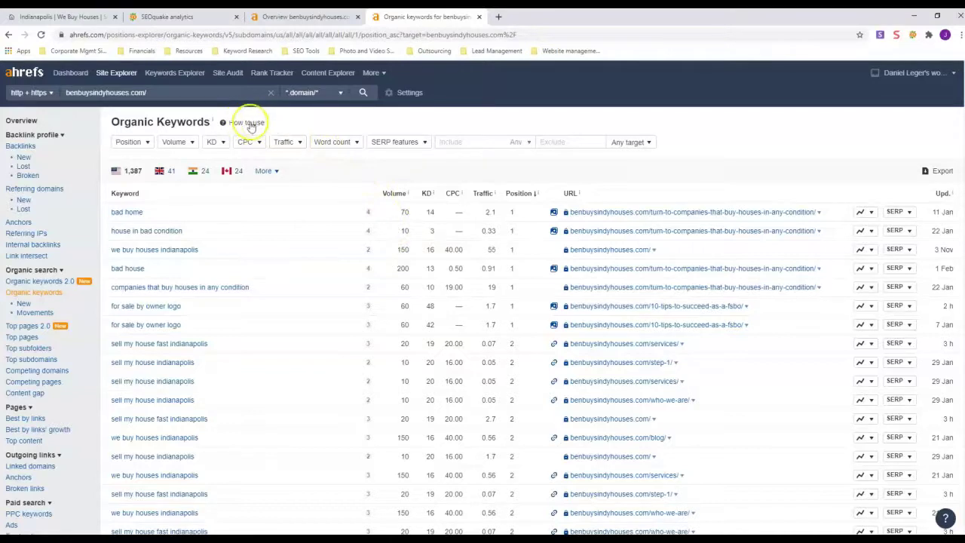